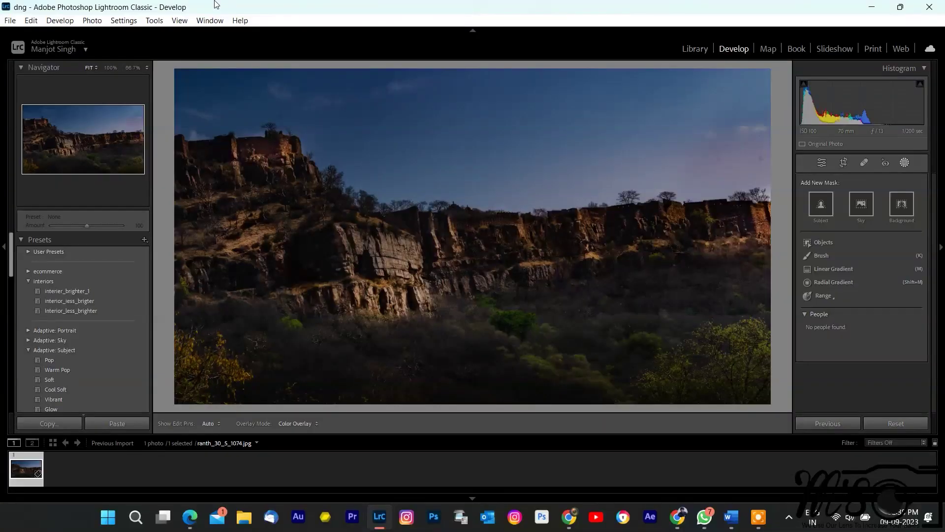
Read through the four pages of the Masking Tips walkthrough.
click(240, 21)
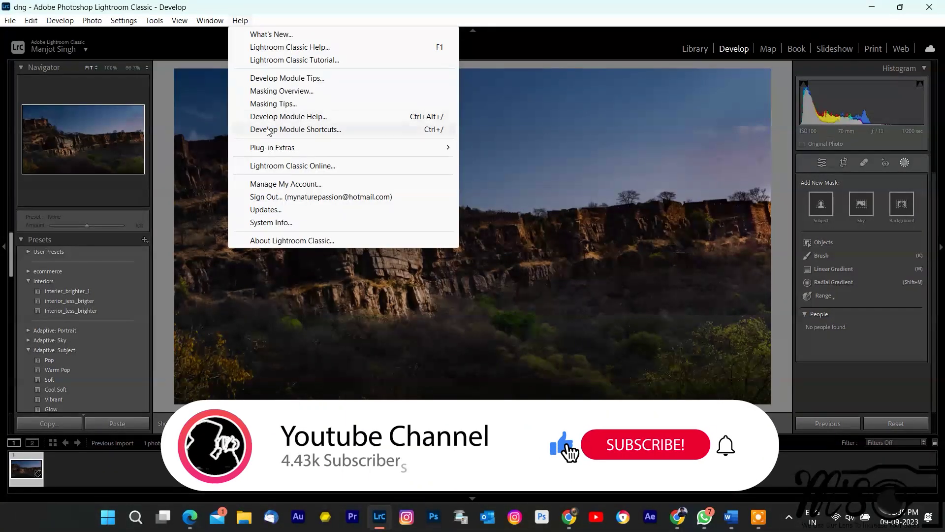
click(272, 103)
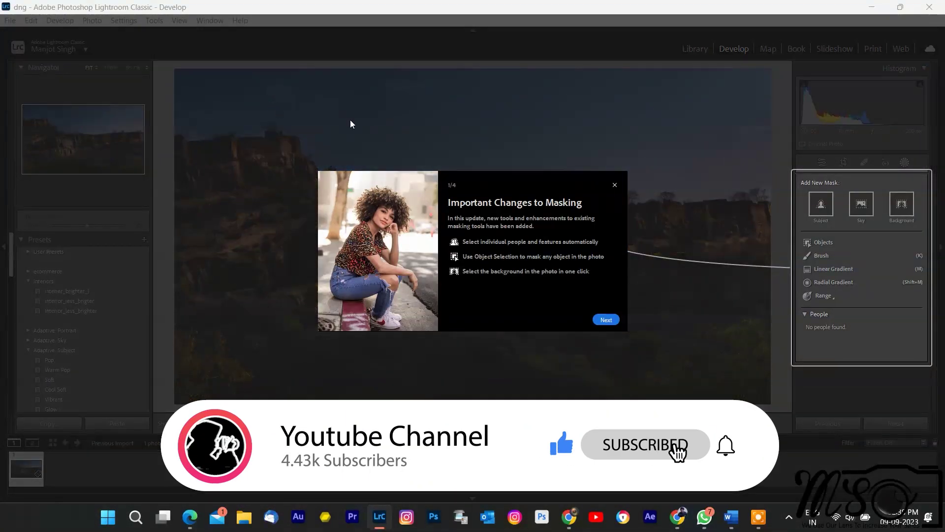
click(606, 320)
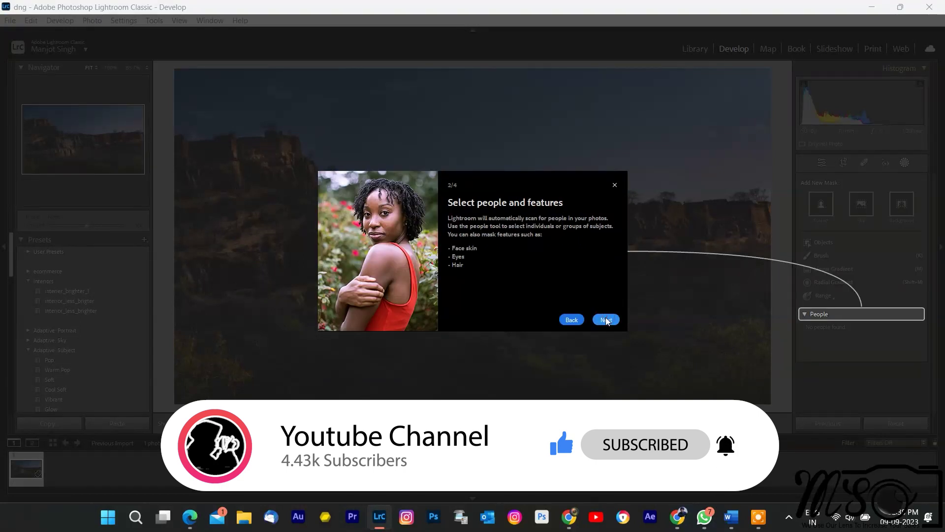
click(613, 322)
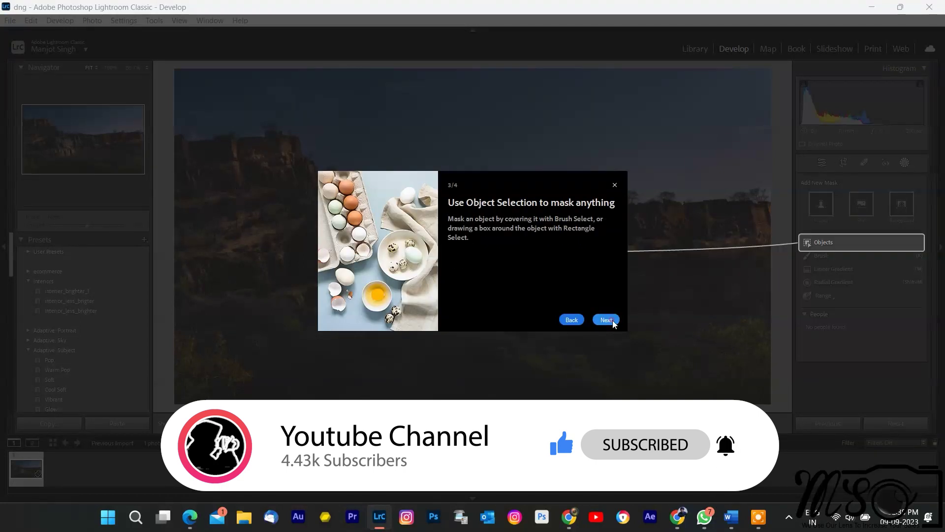
click(606, 320)
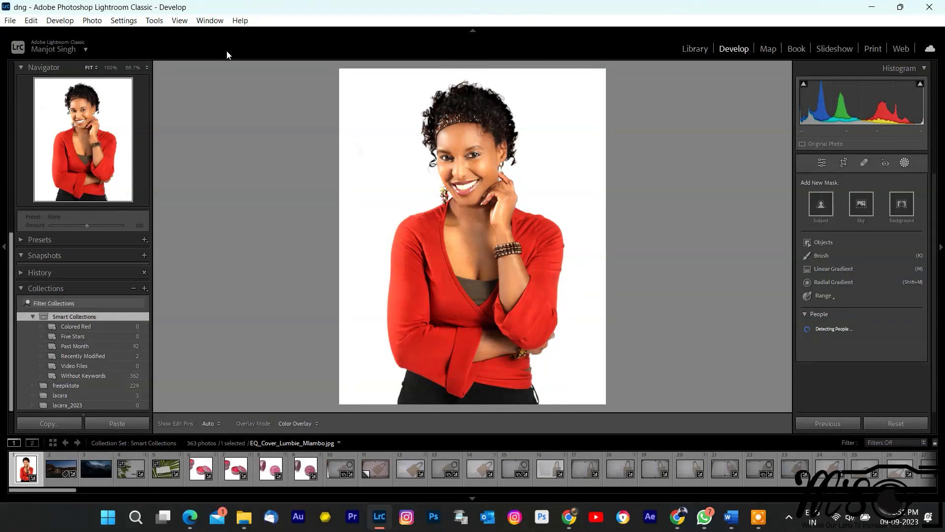
Check the installed Lightroom Classic version in its About information and close it.
click(243, 20)
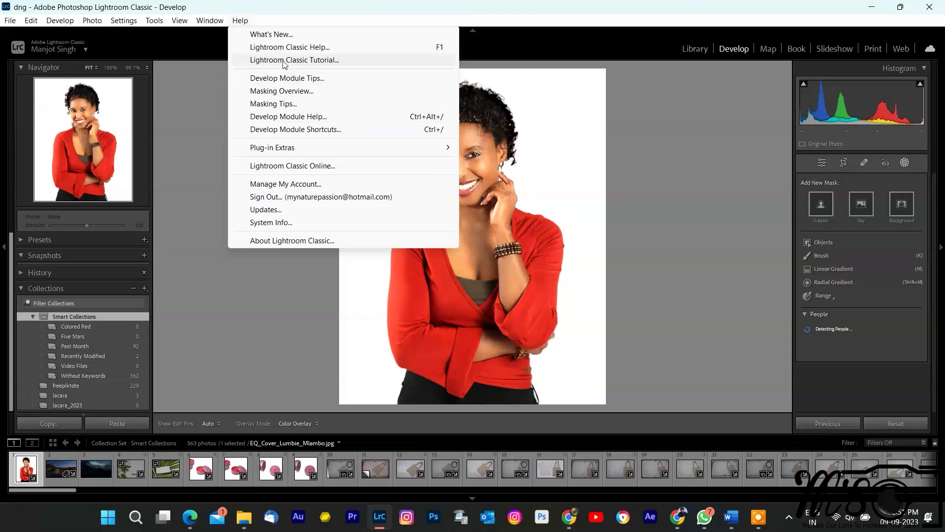
click(262, 242)
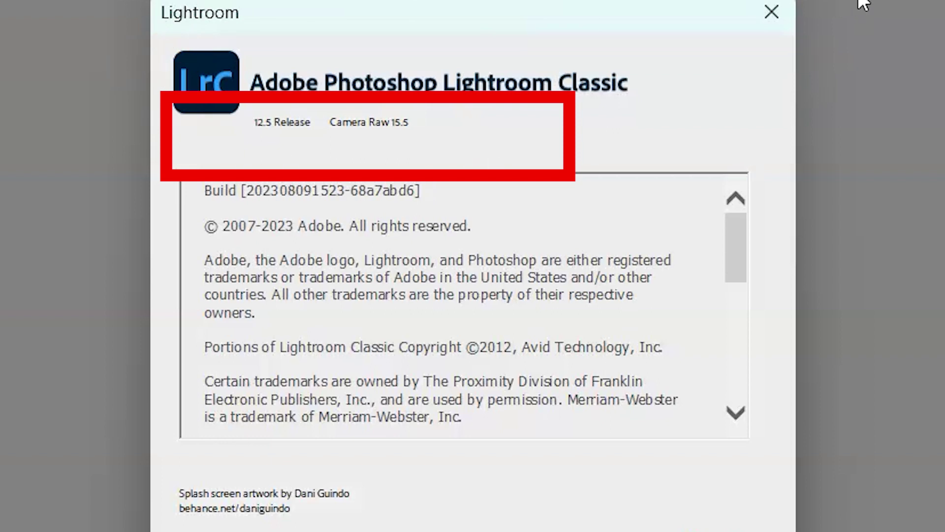
click(784, 15)
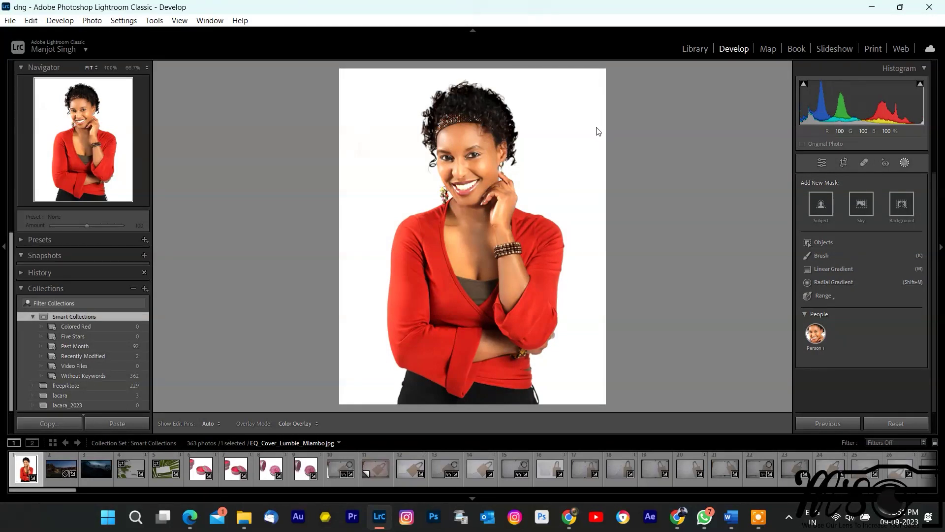
View the woman's portrait enlarged in the Library module and return to the Develop module.
key(e)
click(95, 110)
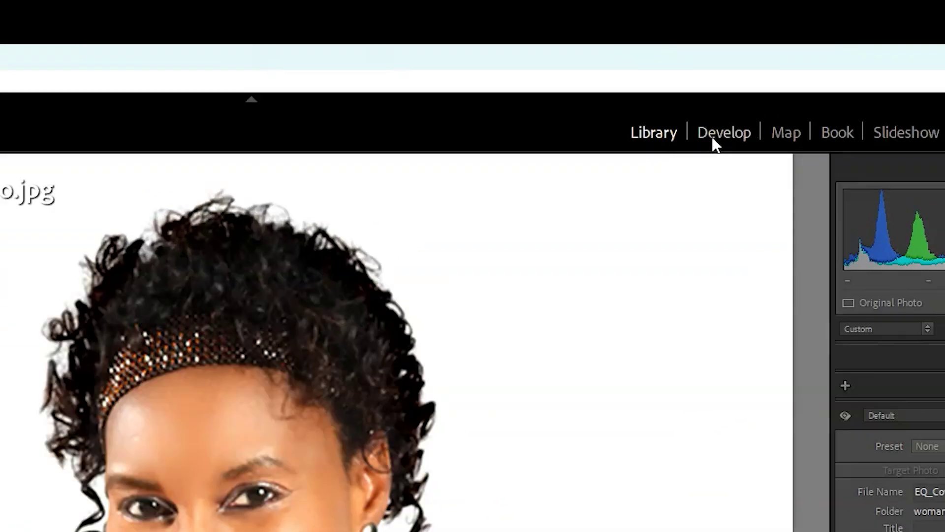
click(727, 50)
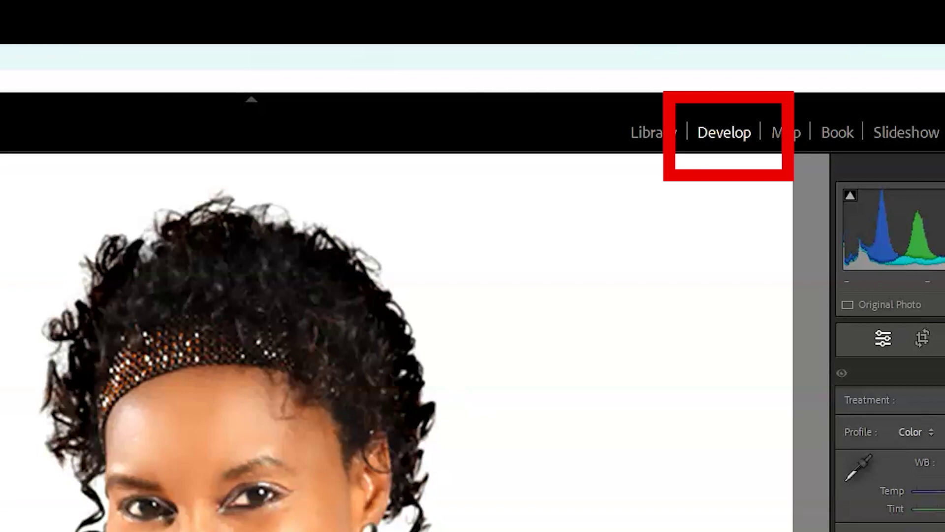
Create a people mask for Person 1 that covers only the Clothes.
click(908, 163)
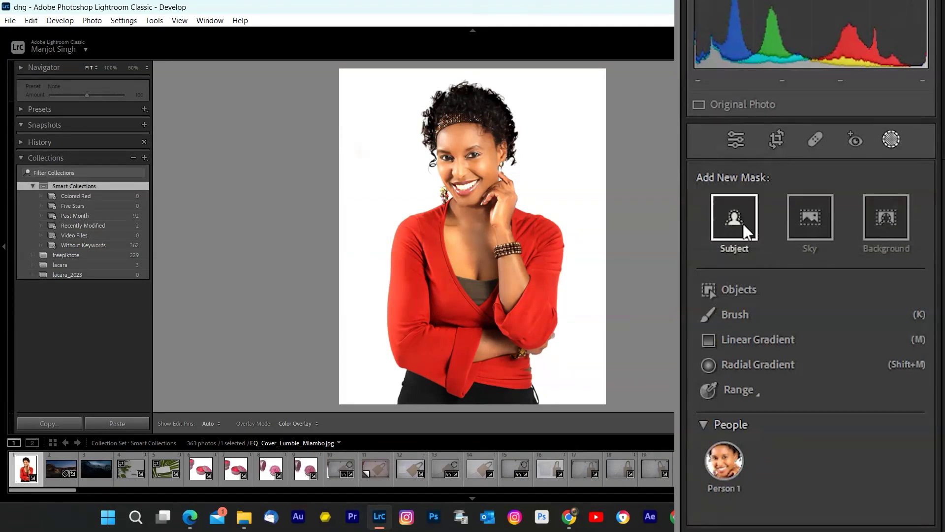
click(717, 480)
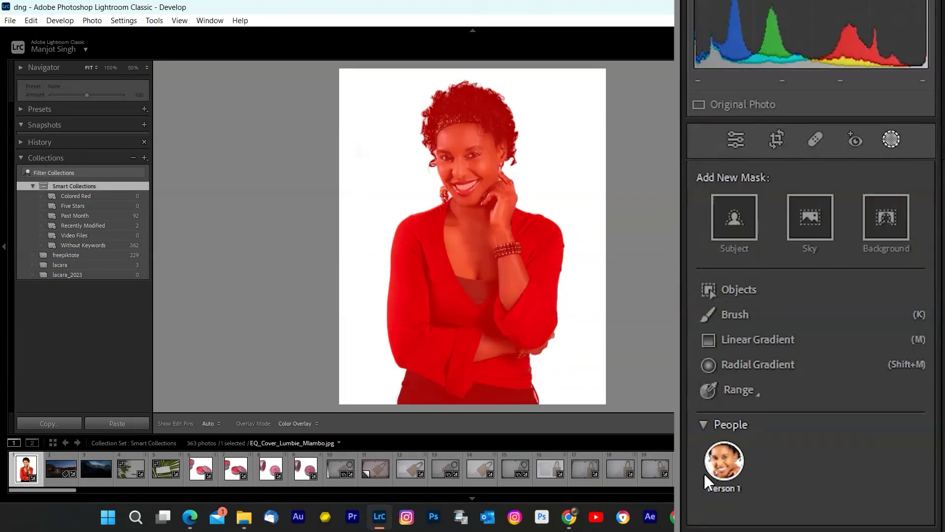
click(729, 460)
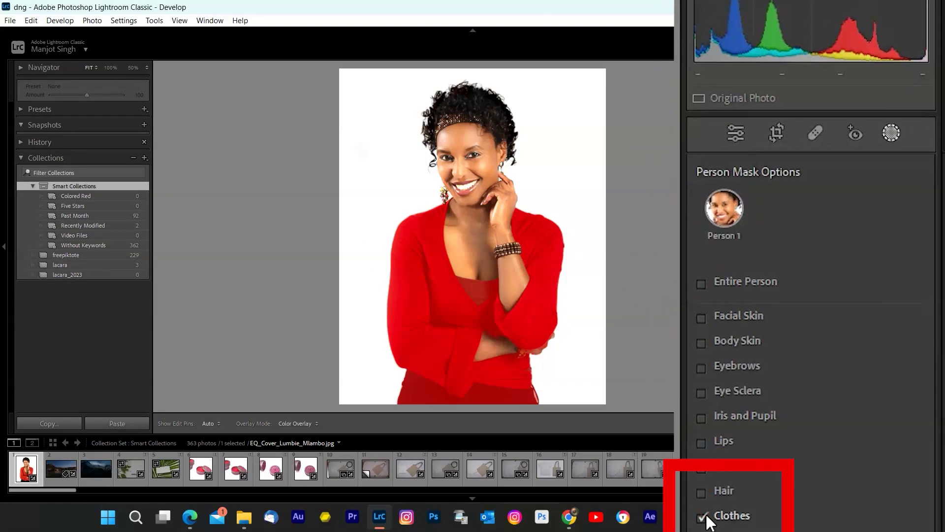
click(702, 523)
scroll(893, 509, down, 3)
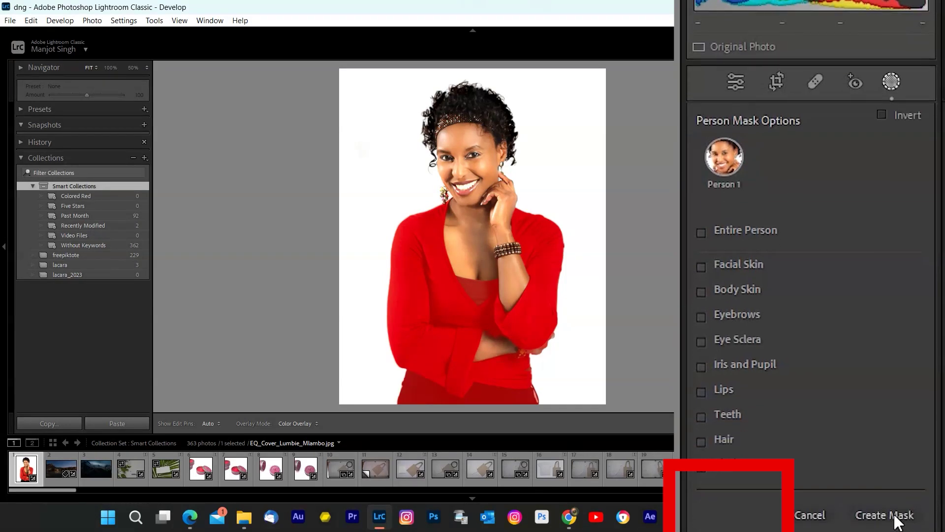
click(886, 496)
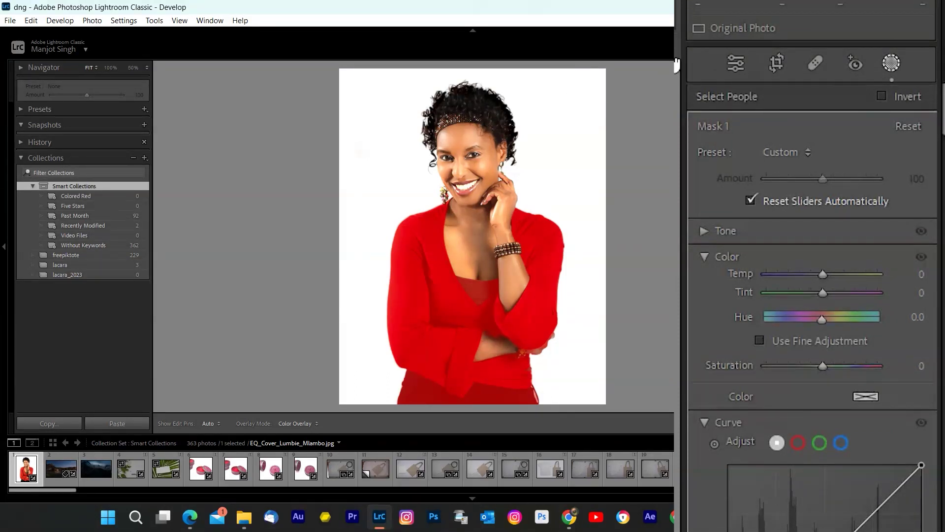
View the mask overlay options and switch the clothes mask's overlay off and on.
click(669, 128)
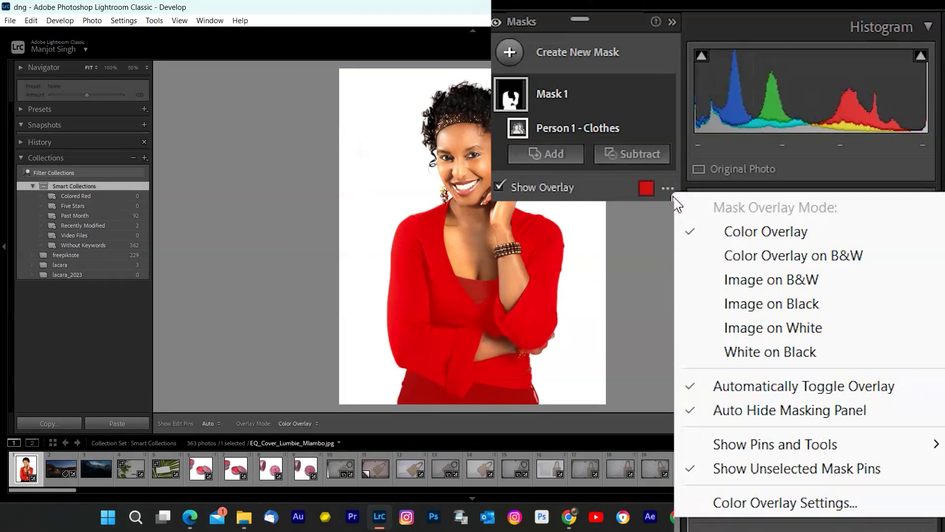
click(501, 184)
click(501, 185)
click(500, 185)
Try a green and an orange overlay colour for the clothes mask.
click(647, 189)
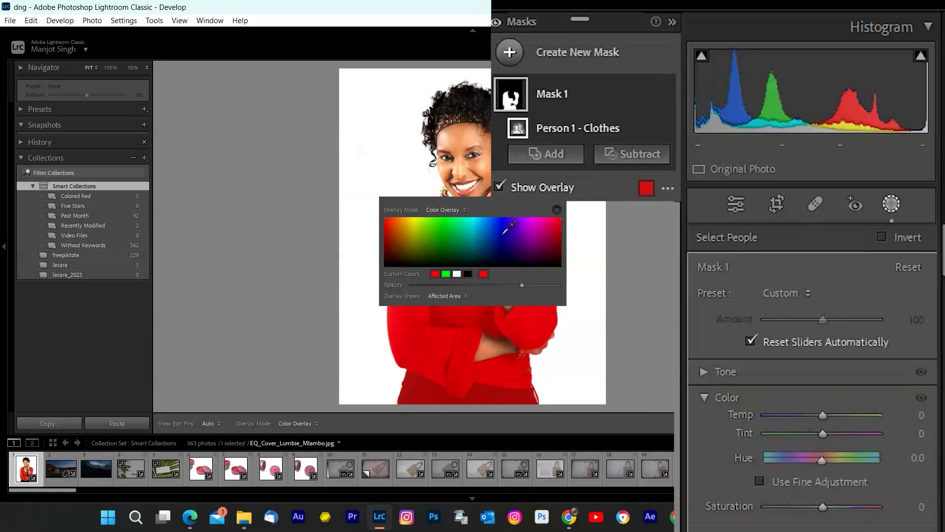
click(461, 225)
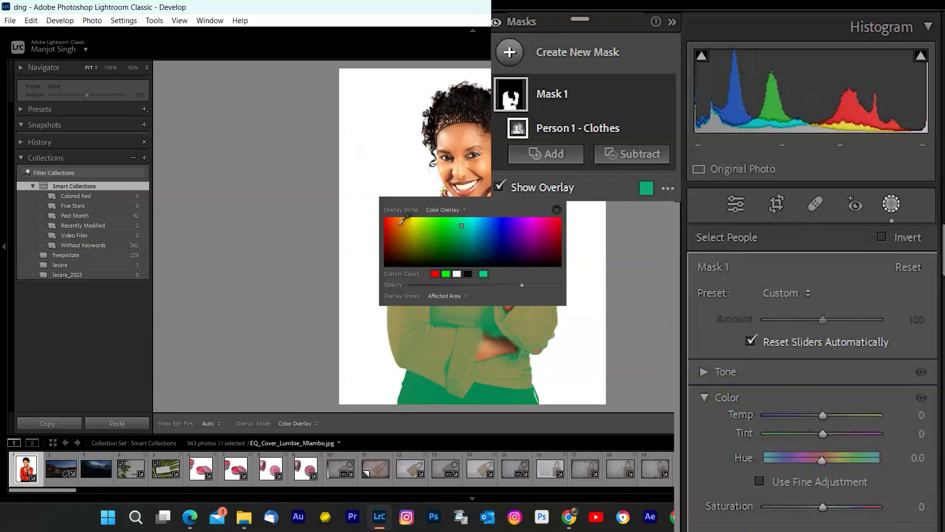
click(398, 225)
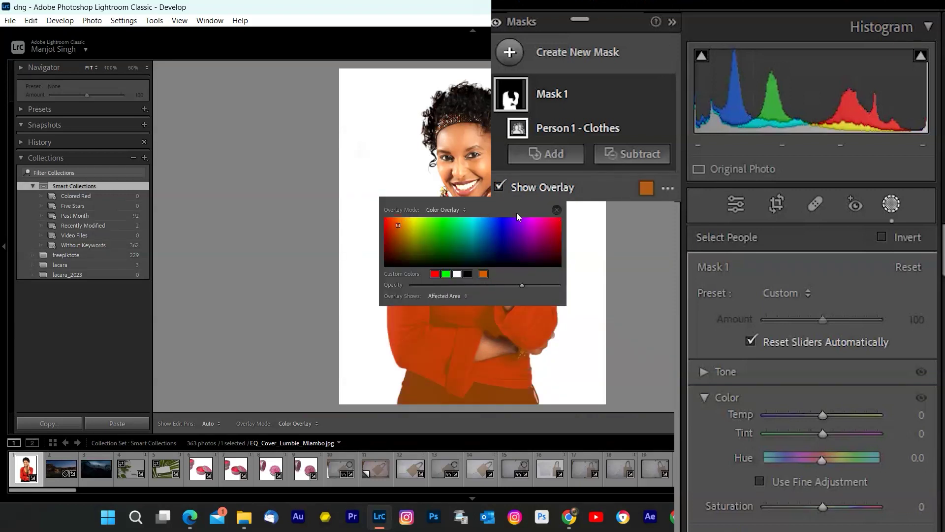
click(555, 211)
Set the clothes mask's overlay colour to blue and raise the overlay opacity.
click(774, 154)
click(496, 227)
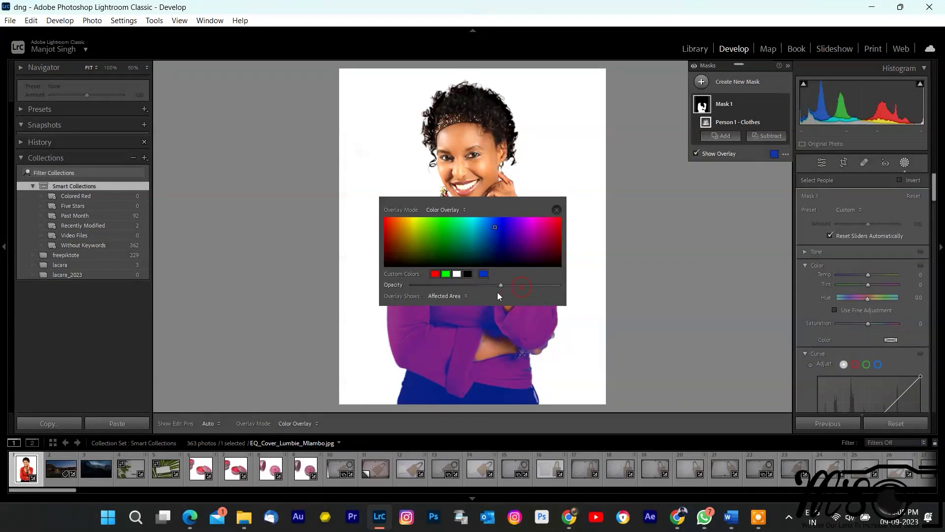
drag(489, 285, 549, 274)
click(555, 209)
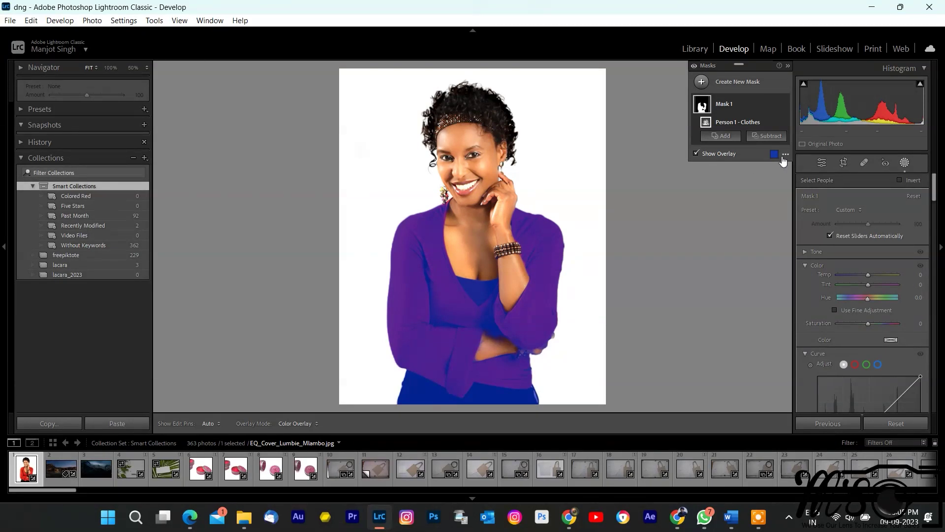
Look over the mask overlay modes and recolour the clothes to blue by setting the mask's Hue to -151.8.
click(696, 153)
click(698, 153)
click(785, 154)
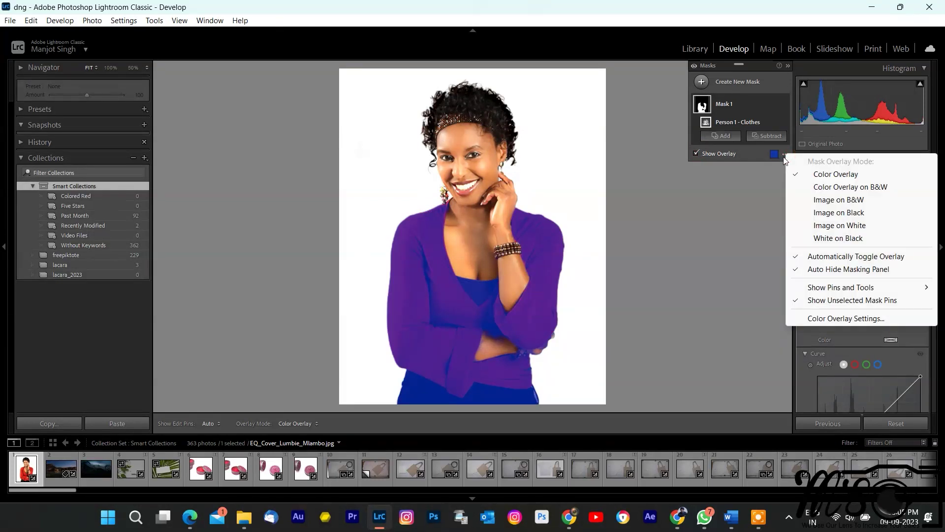
click(813, 187)
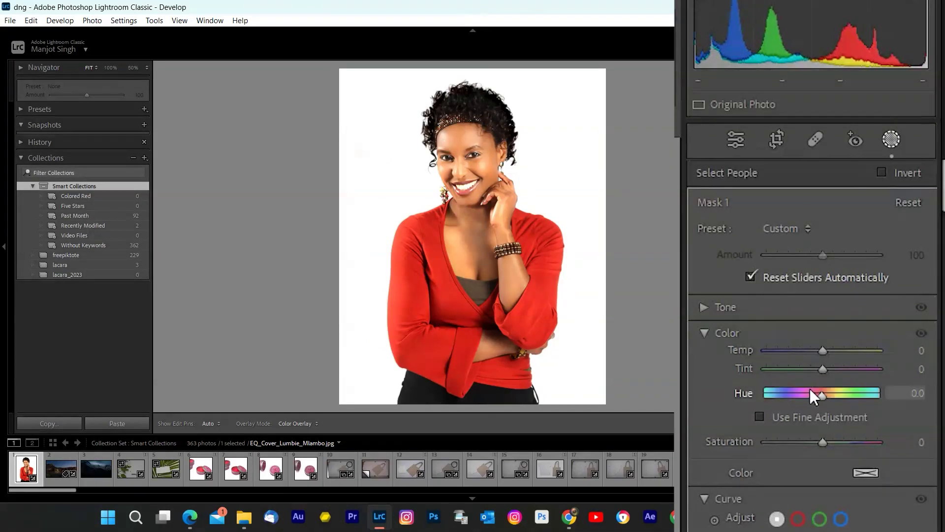
drag(811, 389, 770, 388)
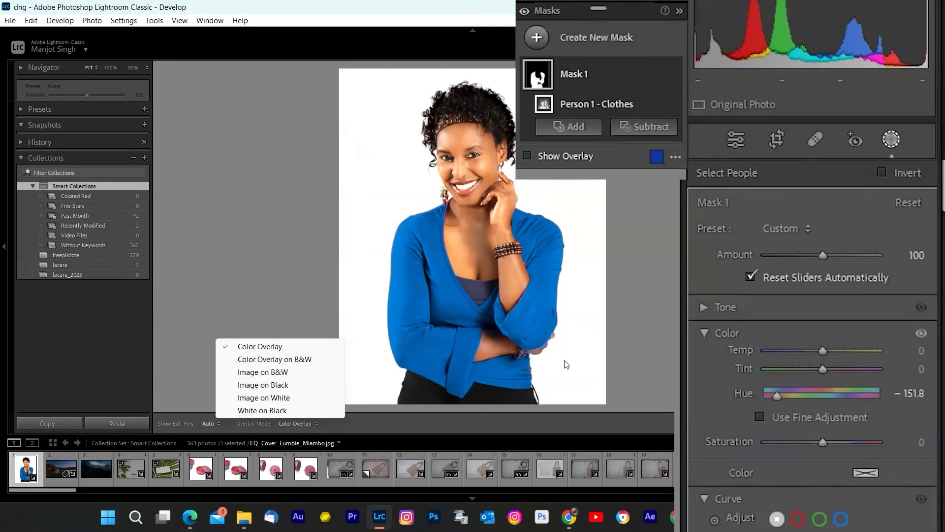
Show the clothes mask's overlay again and change its colour to the red custom swatch.
click(526, 156)
click(657, 157)
click(435, 273)
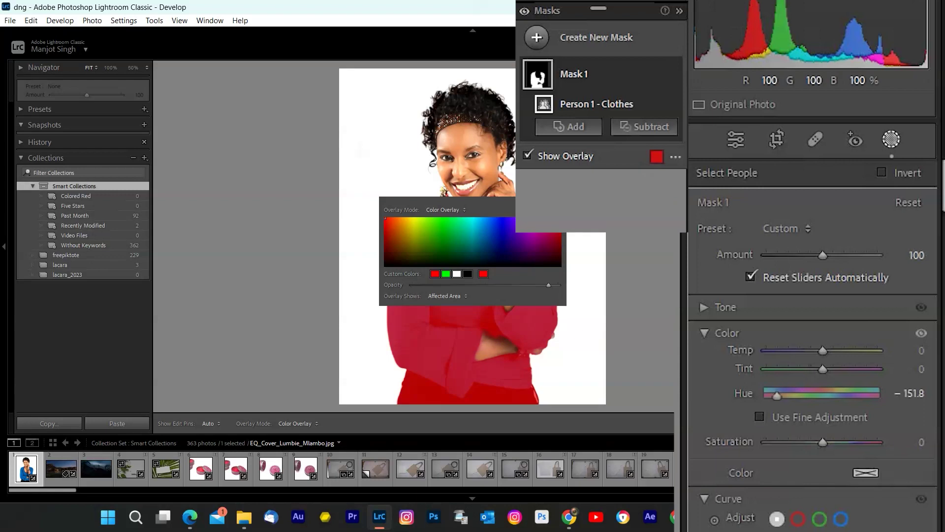
click(561, 202)
Add a second mask to the portrait with Select People.
click(597, 38)
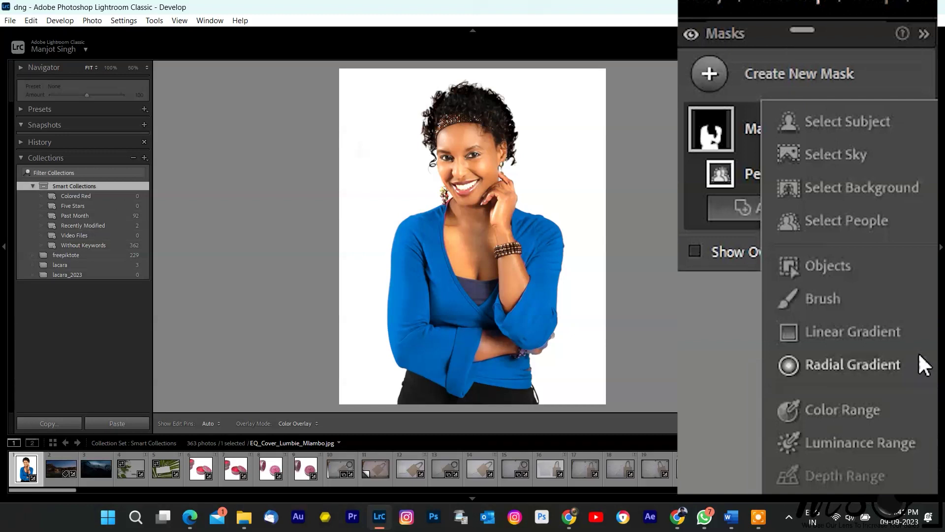
click(873, 222)
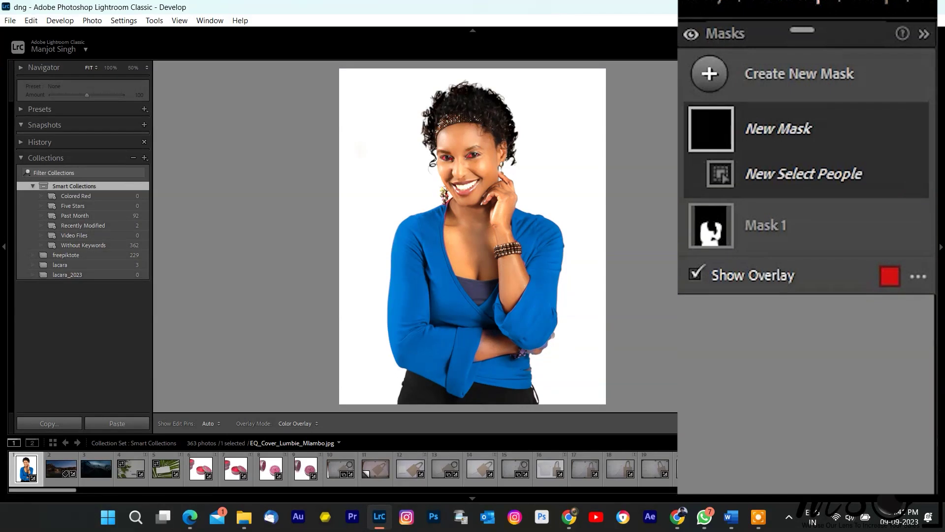
click(803, 301)
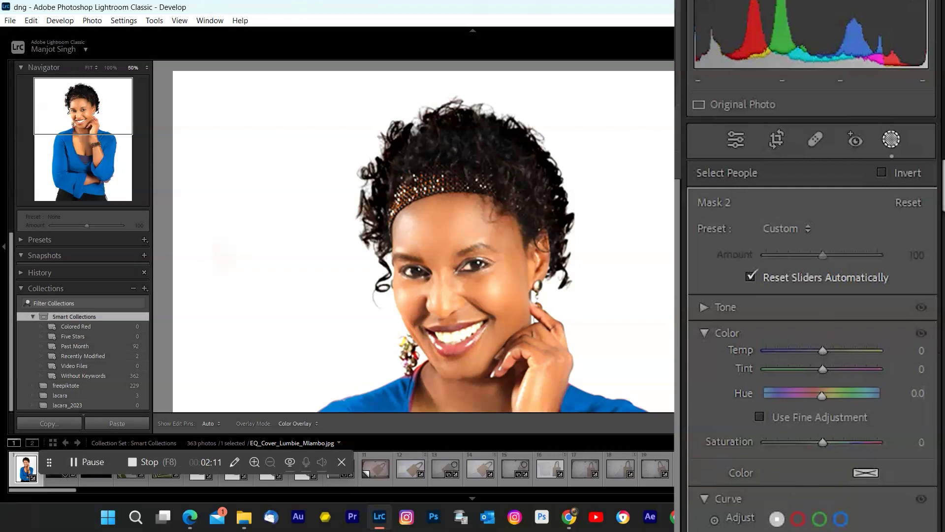
Set the second mask's Exposure to 0.89, Highlights to 44 and Whites to 60, and compare the effect by varying its Amount.
scroll(931, 350, down, 8)
scroll(813, 349, down, 2)
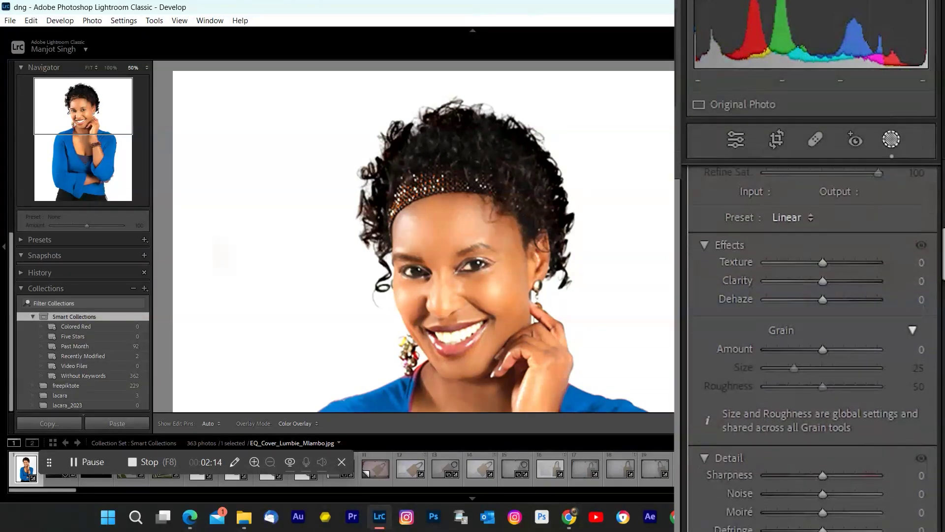
scroll(812, 348, up, 10)
scroll(812, 344, down, 2)
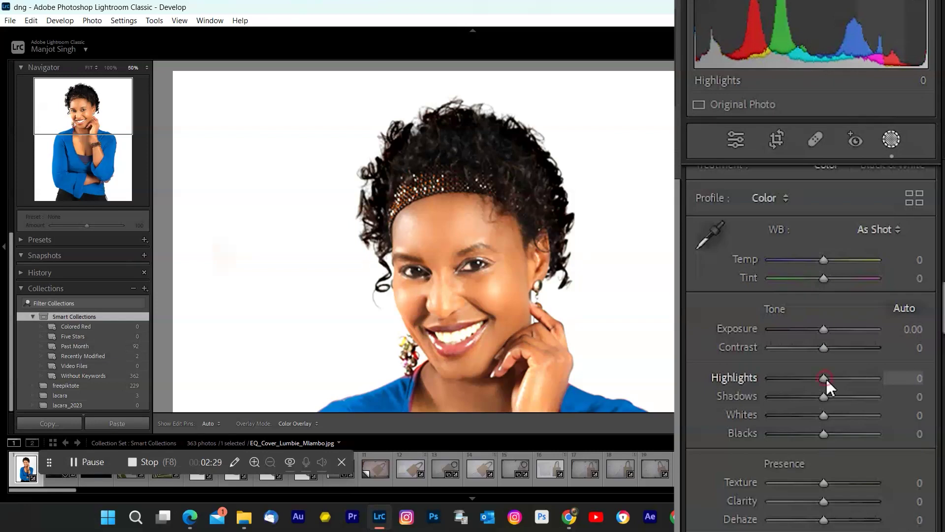
drag(826, 377, 840, 374)
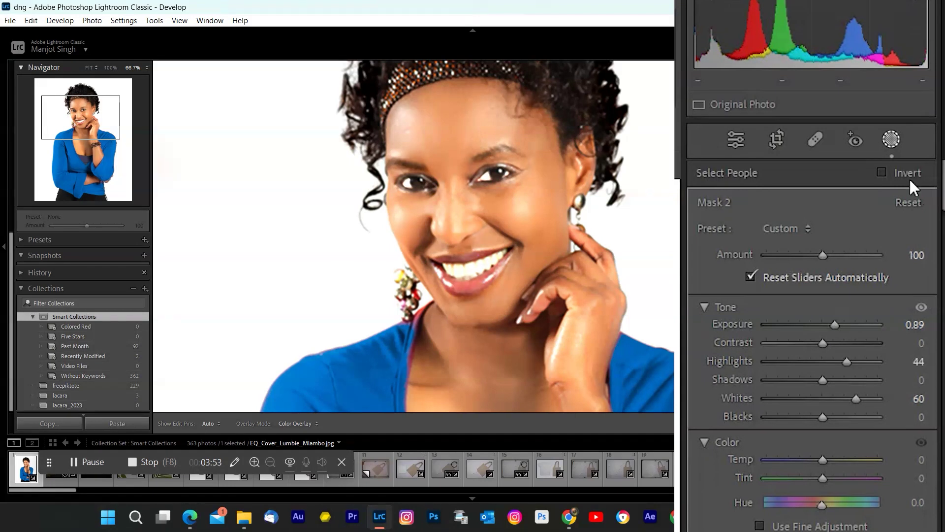
drag(822, 255, 693, 261)
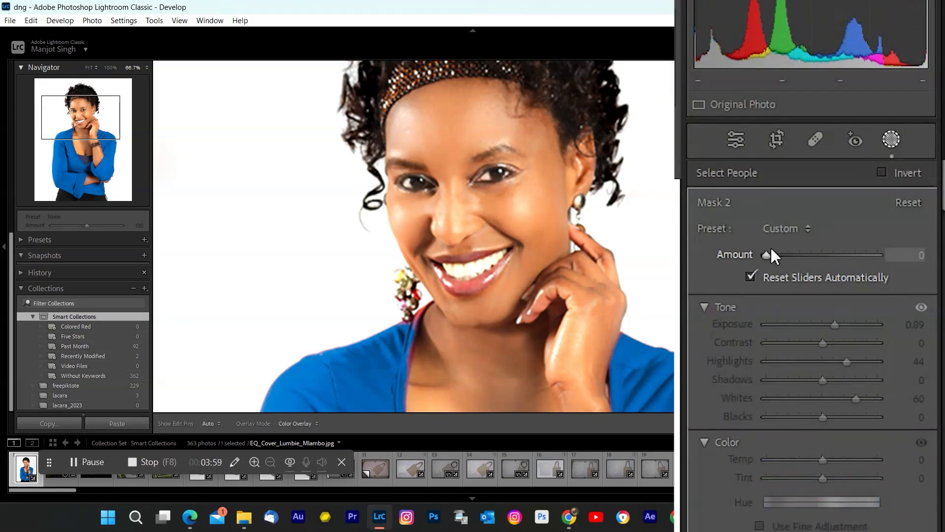
drag(773, 247, 811, 258)
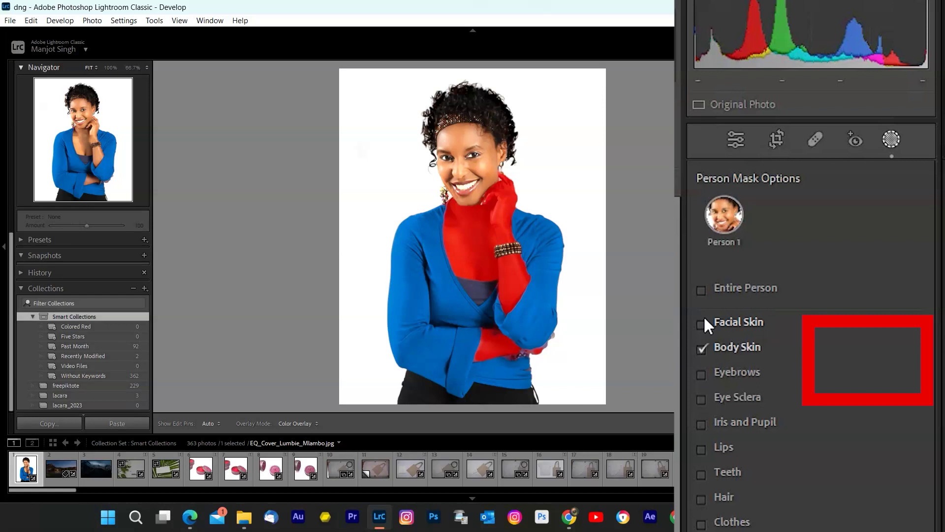
Create a third people mask covering Person 1's Body Skin and Facial Skin.
click(701, 323)
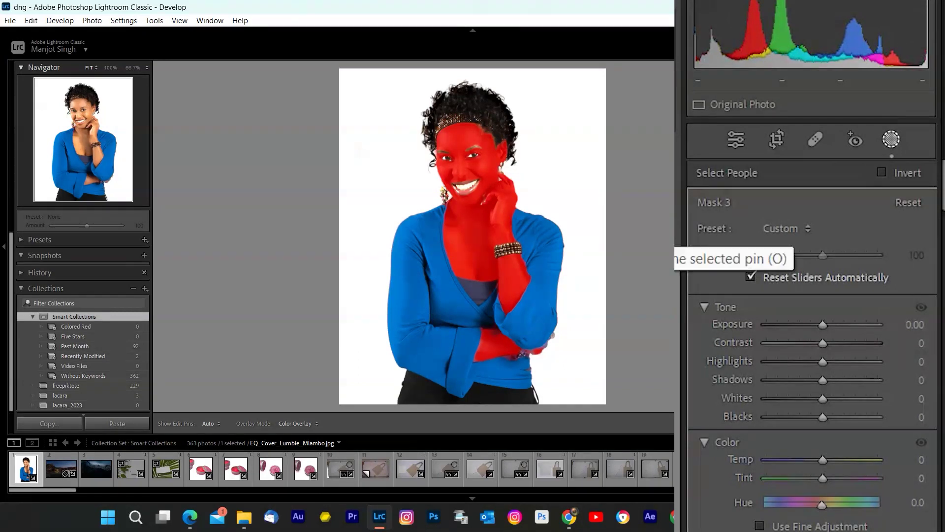
Hide the skin mask's overlay and set its Highlights to -1, Whites to 22, Hue to -0.3 with fine adjustment and Saturation to -16.
key(o)
scroll(833, 337, down, 2)
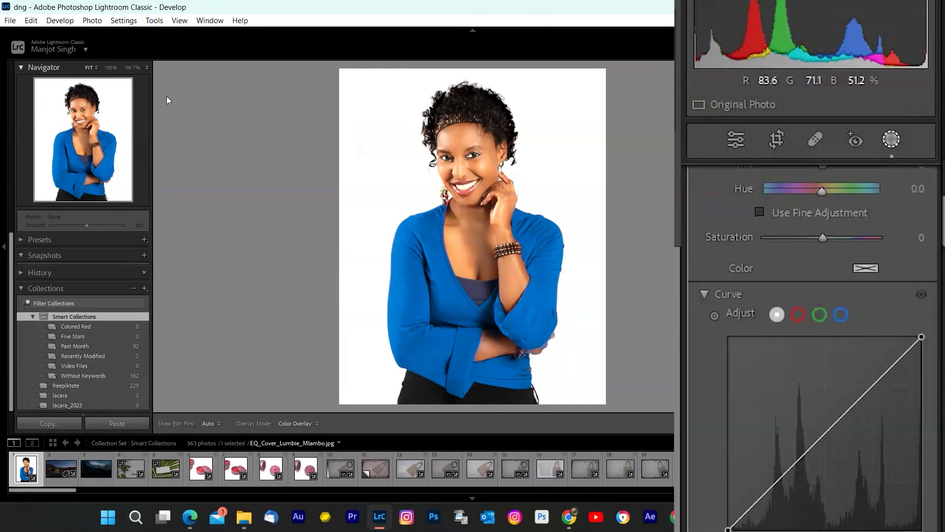
click(116, 104)
click(147, 68)
click(103, 118)
scroll(549, 267, down, 3)
scroll(548, 268, up, 3)
scroll(549, 267, down, 2)
scroll(857, 322, down, 5)
drag(826, 360, 821, 414)
scroll(827, 404, up, 8)
mouse_move(822, 459)
mouse_down()
mouse_move(741, 447)
mouse_move(811, 464)
mouse_up()
drag(820, 306, 822, 270)
drag(821, 415, 823, 415)
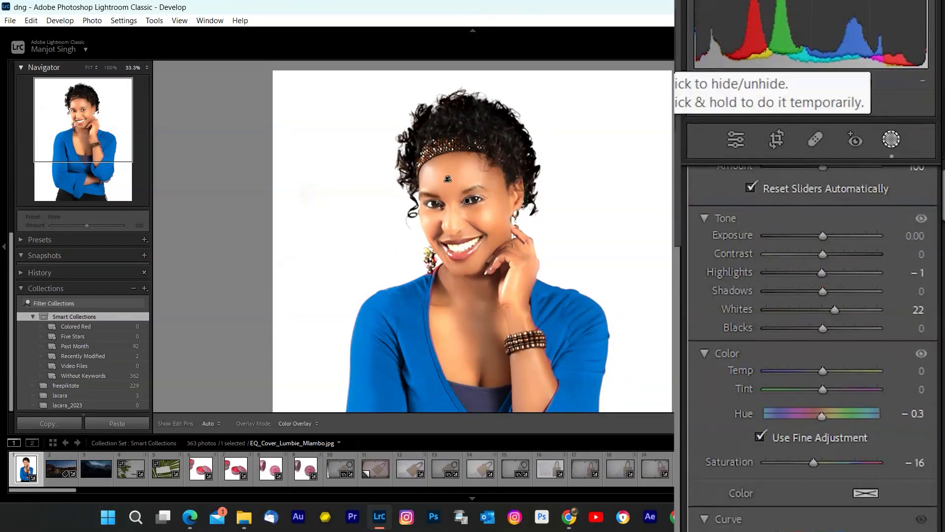
Switch the masks off and on to compare the woman's face with and without the retouching.
click(675, 71)
click(675, 72)
click(674, 72)
mouse_move(625, 394)
mouse_down()
mouse_move(625, 230)
mouse_move(618, 430)
mouse_move(618, 384)
mouse_up()
key(ctrl+equal)
key(ctrl+equal)
click(675, 68)
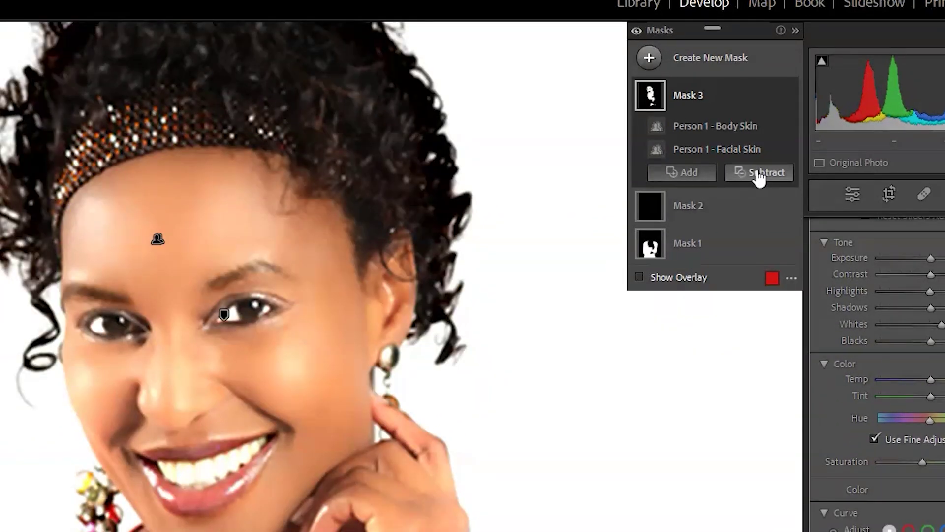
Subtract a brushed area over the woman's cheek from Mask 3.
click(760, 174)
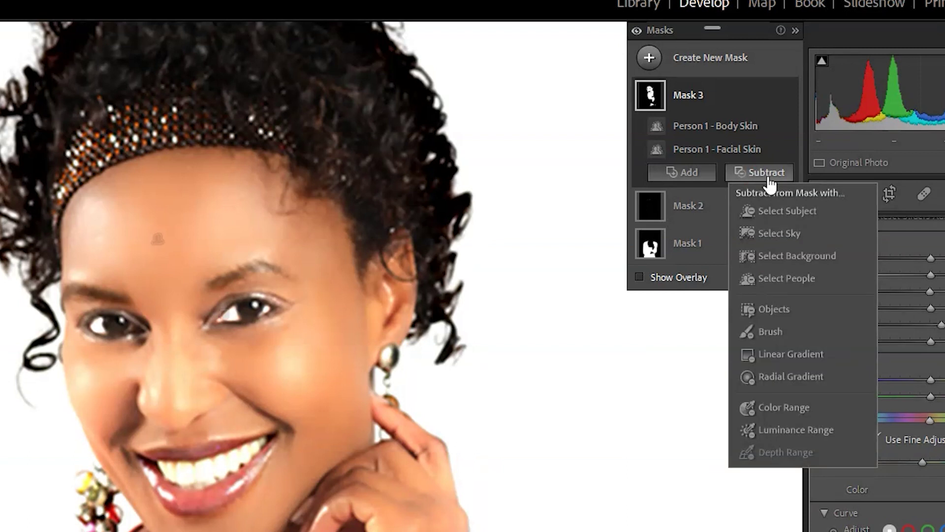
click(782, 336)
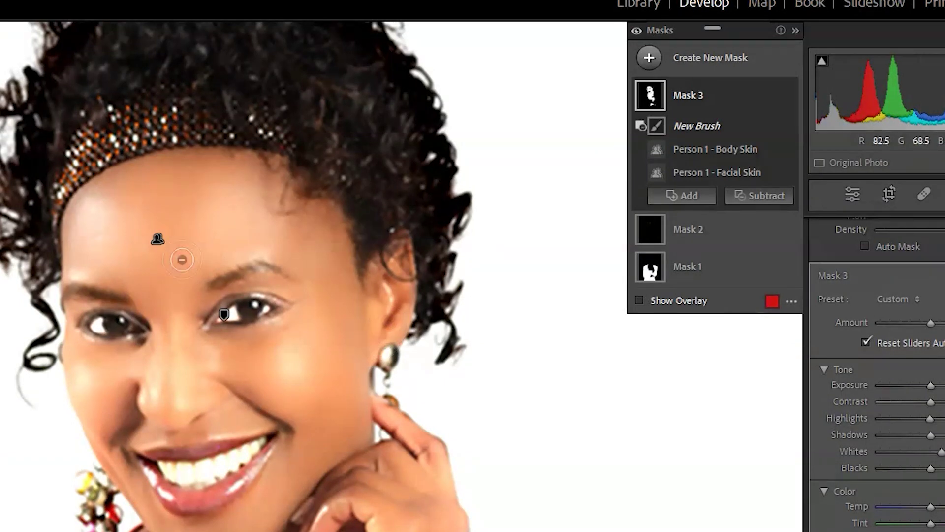
scroll(182, 260, up, 2)
drag(294, 333, 344, 364)
click(572, 319)
drag(108, 403, 249, 470)
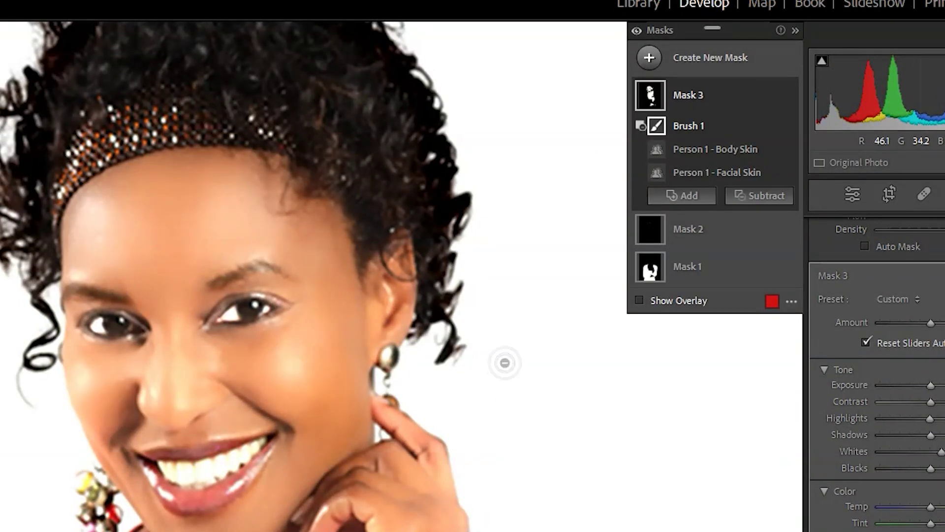
Add a second brush component to Mask 3 and paint over the woman's cheek to restore the masked skin.
click(692, 195)
click(704, 362)
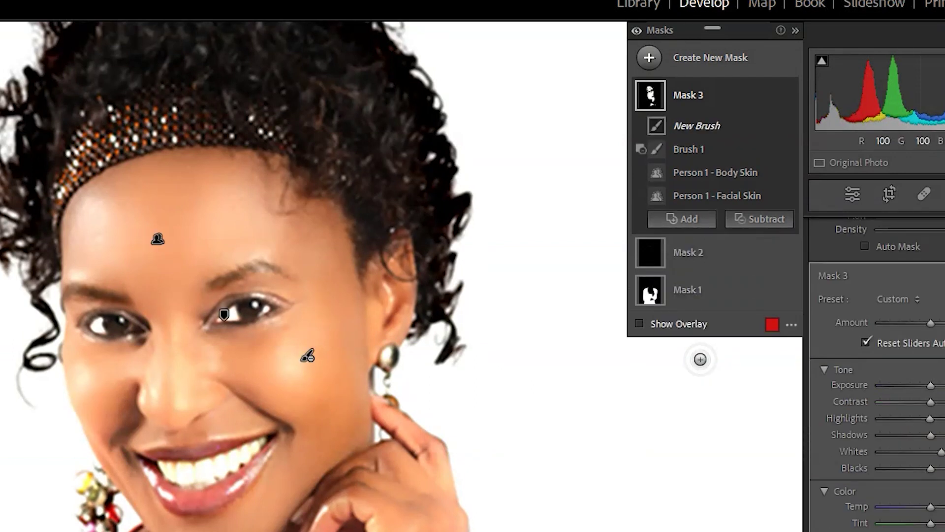
mouse_move(338, 352)
mouse_down()
mouse_move(301, 422)
mouse_move(324, 404)
mouse_move(282, 445)
mouse_up()
drag(488, 324, 449, 258)
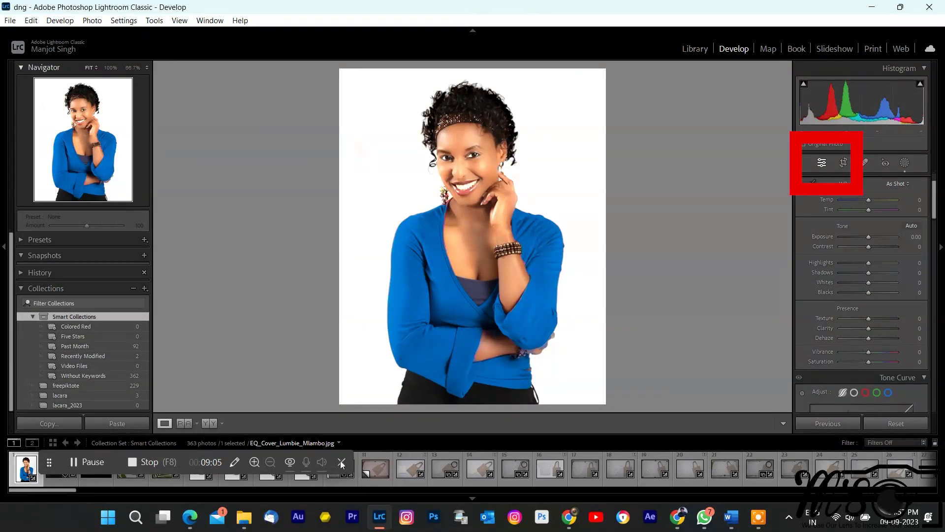
Compare the portrait's before and after versions side by side and return to the single-photo view.
click(341, 464)
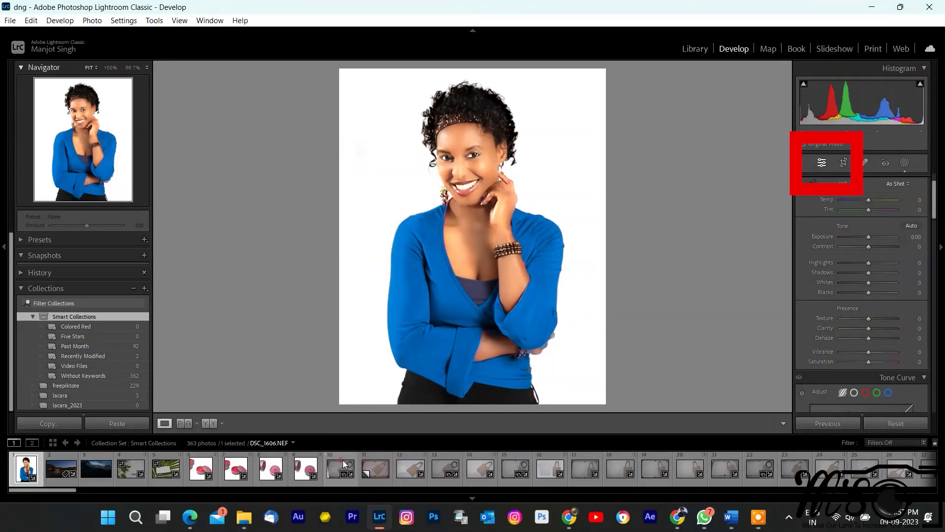
click(209, 423)
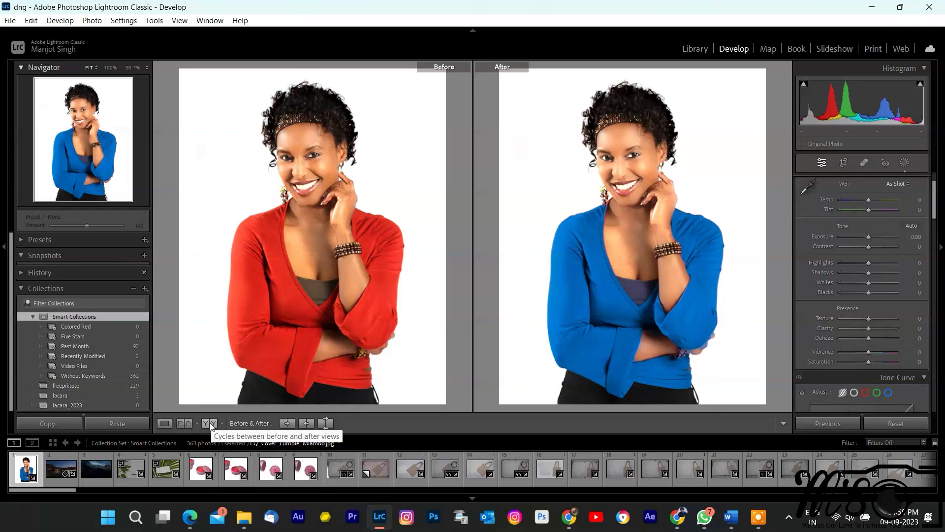
click(165, 427)
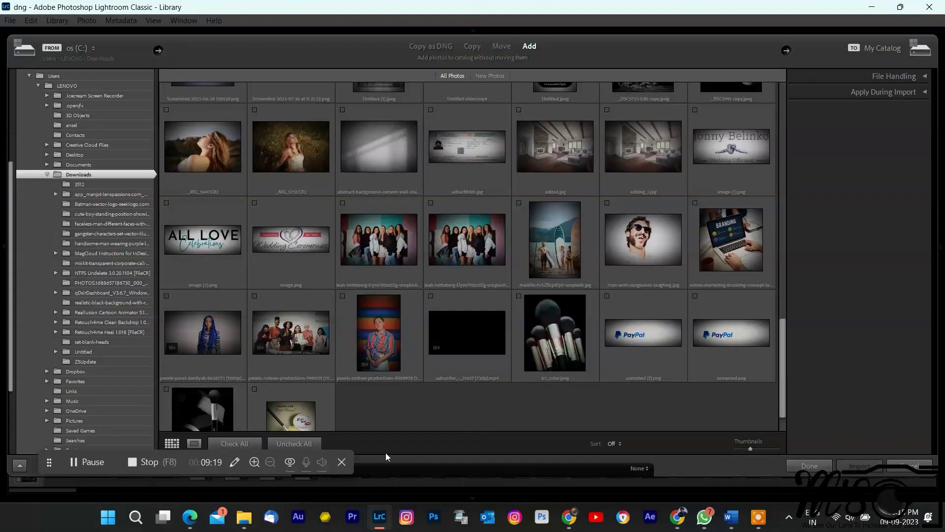
Start a new people mask on the imported group photo and select Person 2.
click(341, 463)
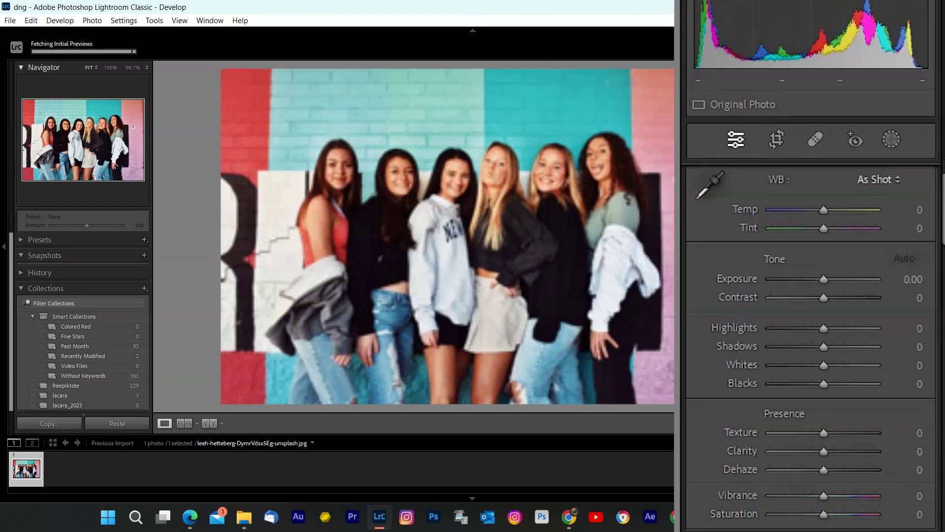
click(892, 145)
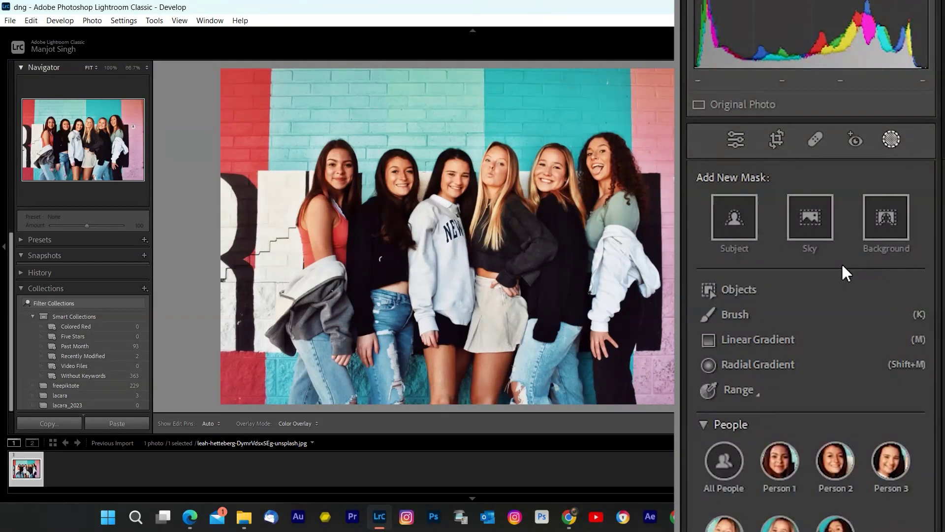
scroll(817, 354, down, 1)
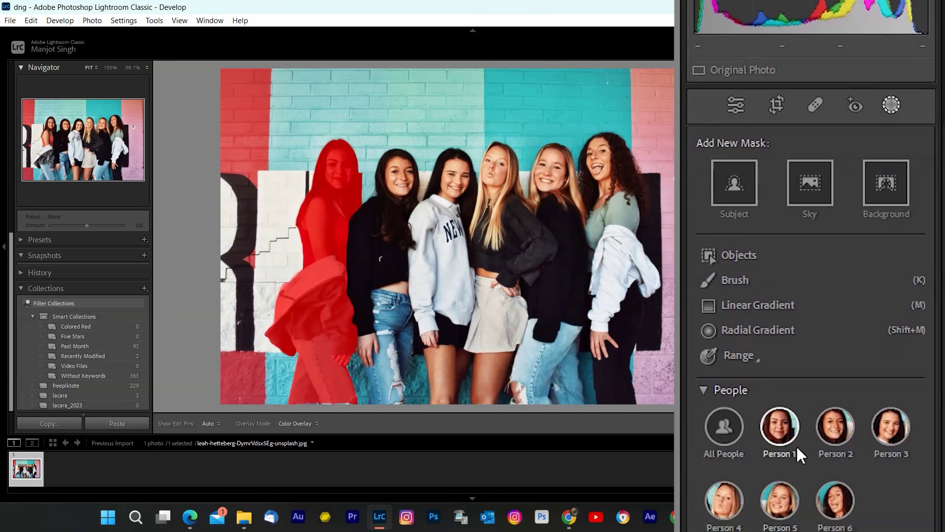
click(835, 423)
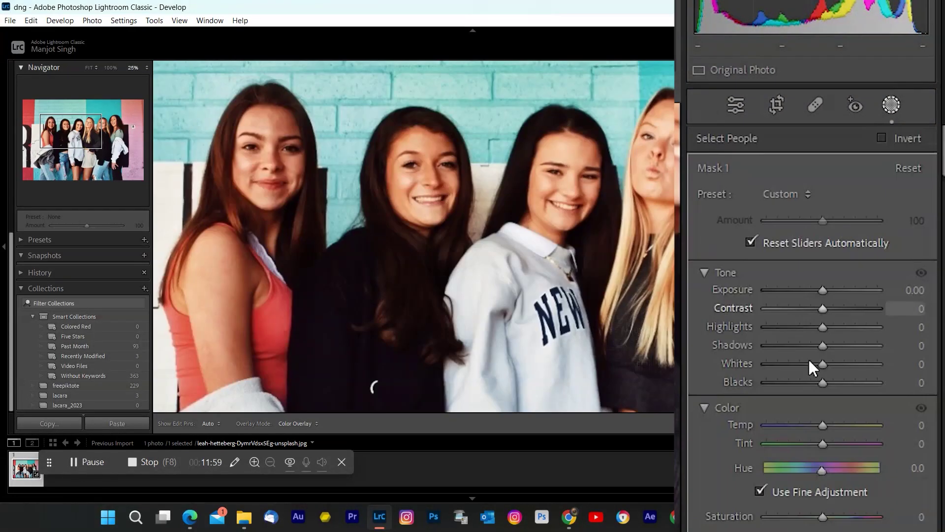
Set Person 2's mask to Exposure 0.10, Highlights -50, Shadows 21, Saturation -26 and Clarity 24.
mouse_move(822, 515)
mouse_down()
mouse_move(773, 513)
mouse_move(804, 513)
mouse_up()
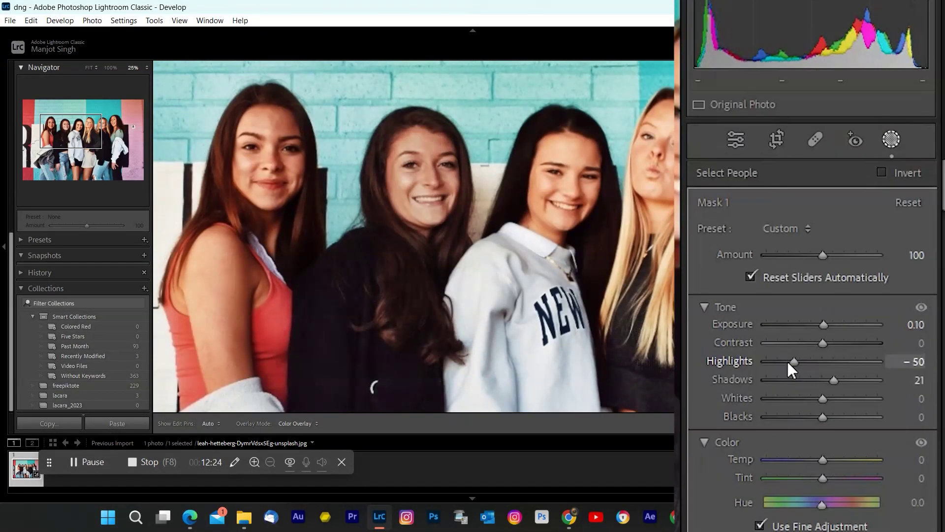
drag(787, 360, 791, 360)
scroll(941, 202, down, 10)
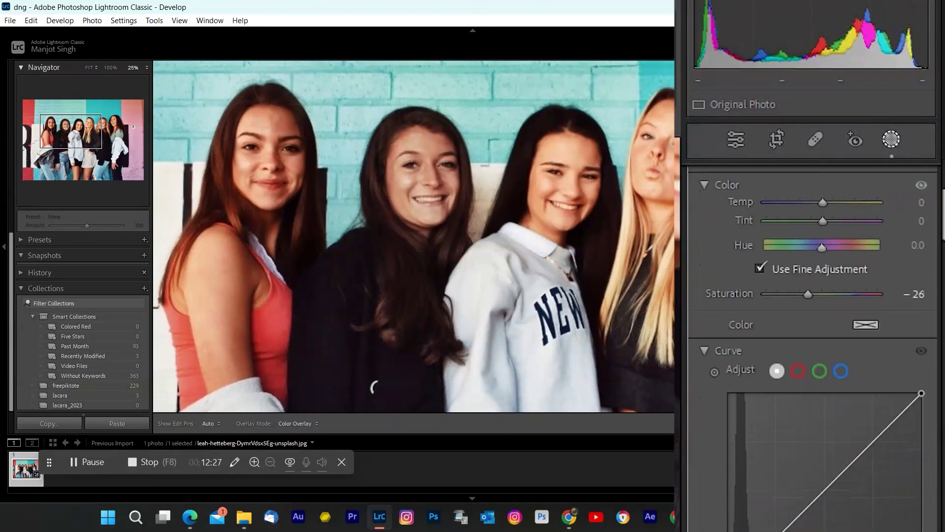
scroll(813, 348, down, 3)
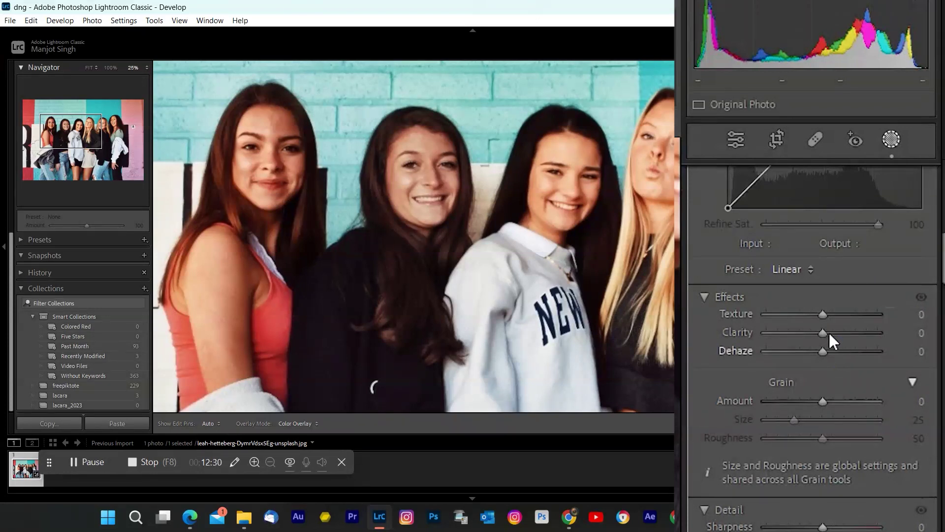
mouse_move(825, 329)
mouse_down()
mouse_move(858, 325)
mouse_move(838, 330)
mouse_up()
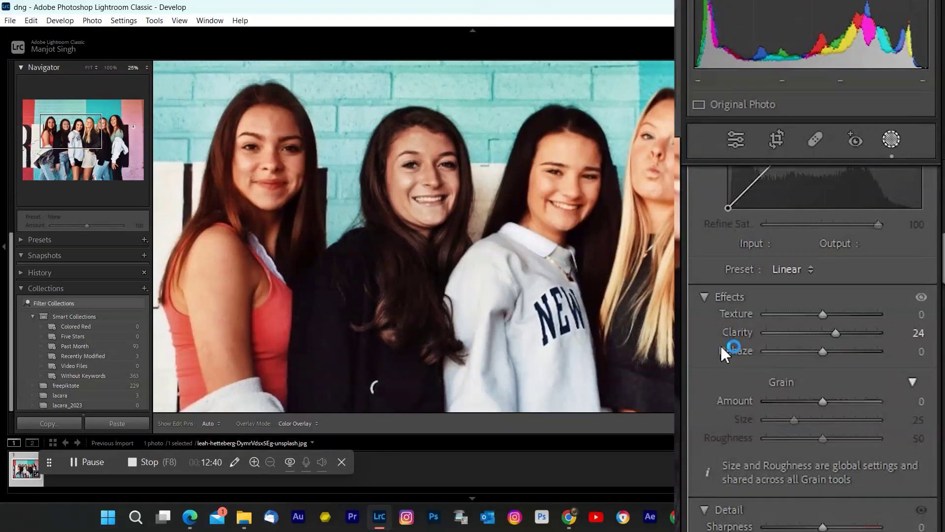
Leave masking on the group photo and compare its before and after versions.
click(91, 69)
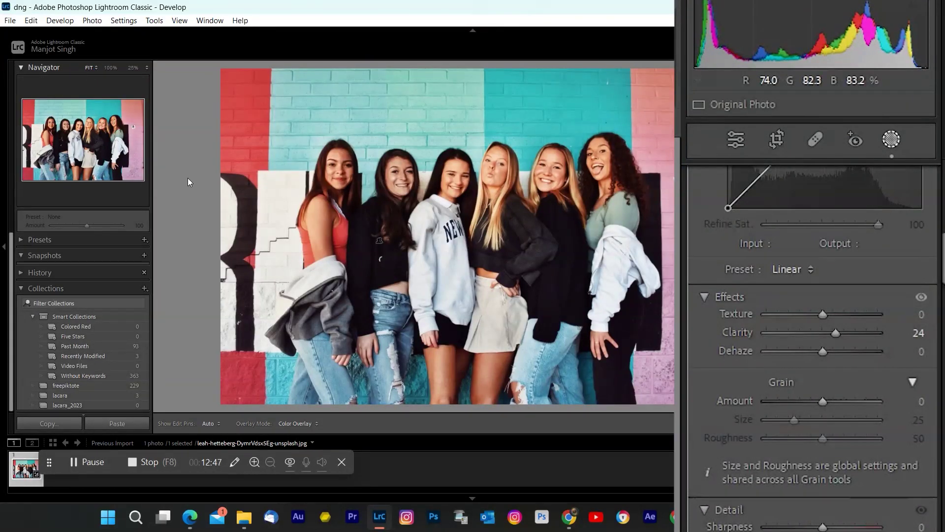
click(734, 142)
click(210, 423)
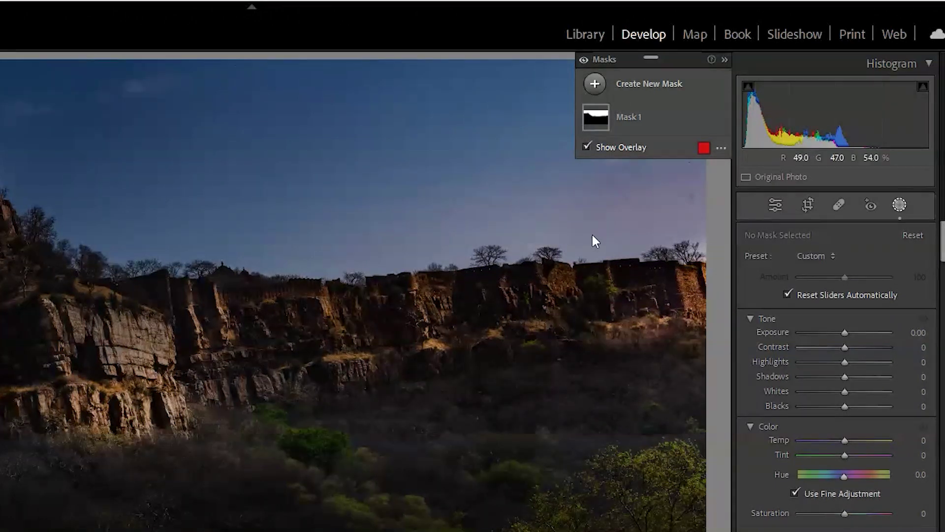
Select the landscape photo's Mask 1 and intersect its Sky 1 component with a Luminance Range.
click(616, 114)
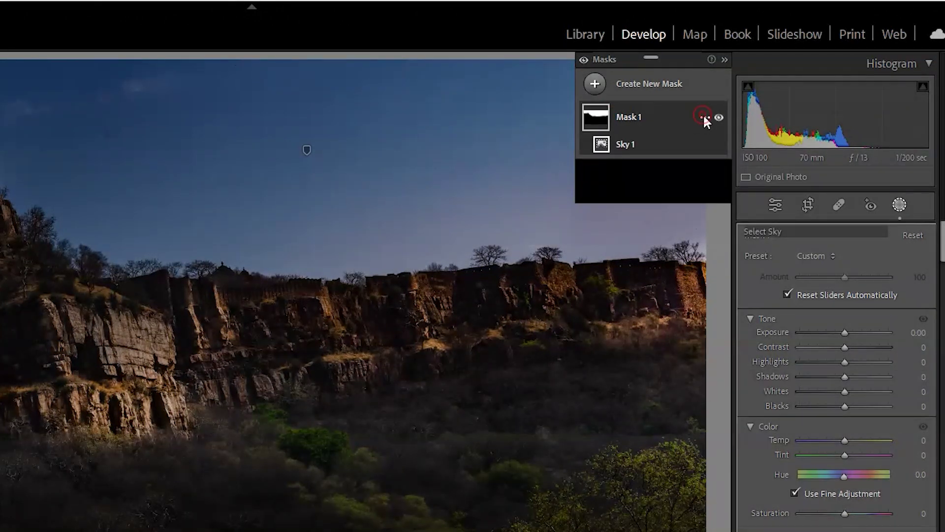
click(704, 118)
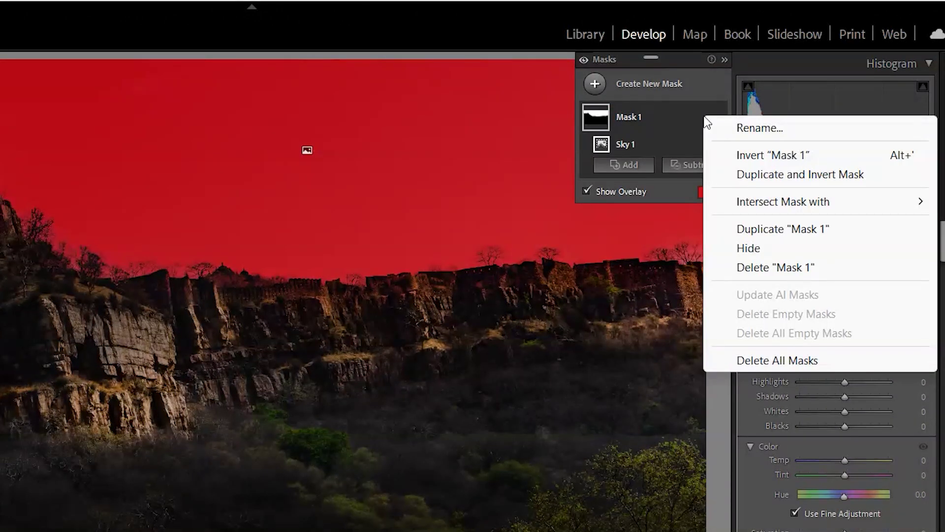
click(766, 356)
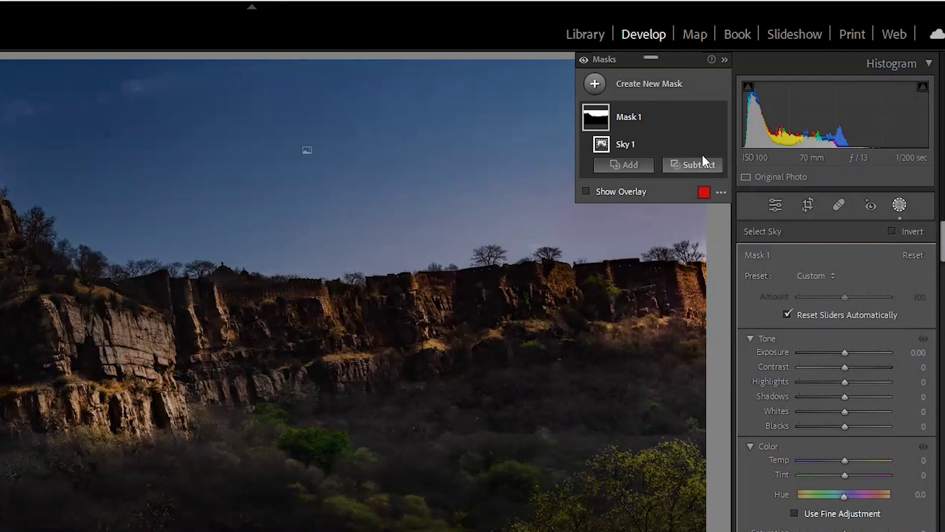
right_click(705, 145)
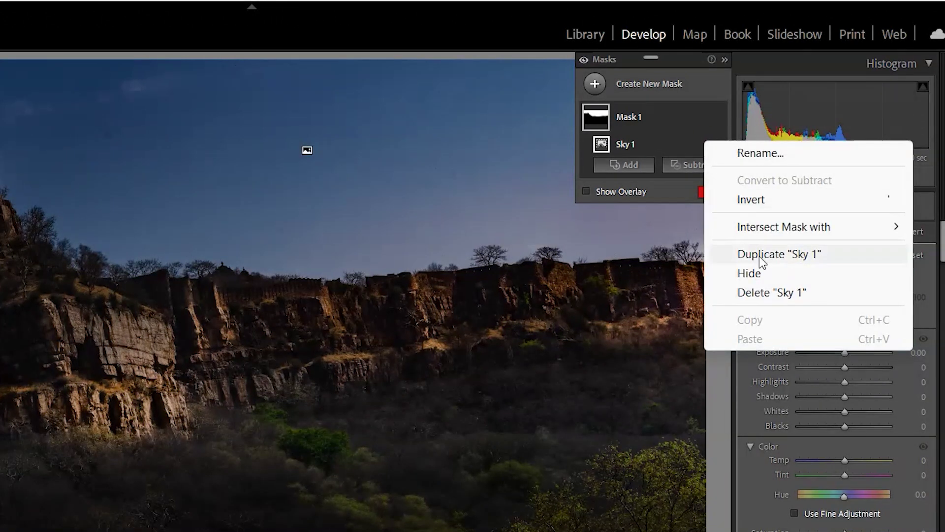
mouse_move(776, 225)
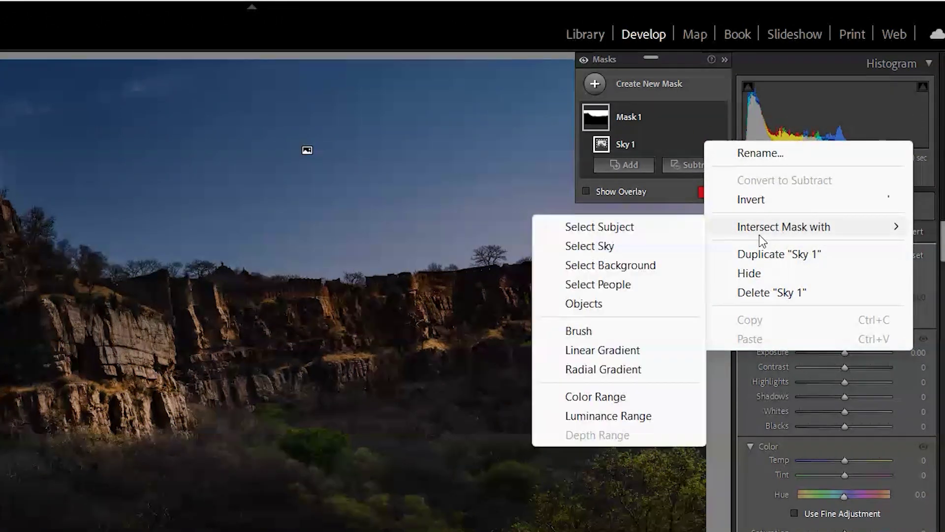
click(602, 415)
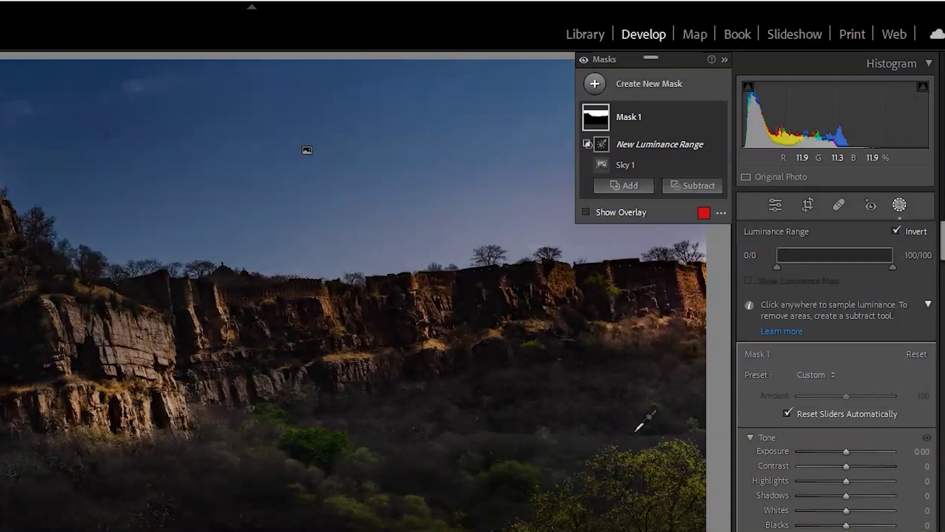
Sample the luminance of the sky near the cliff top for the new Luminance Range component.
click(783, 263)
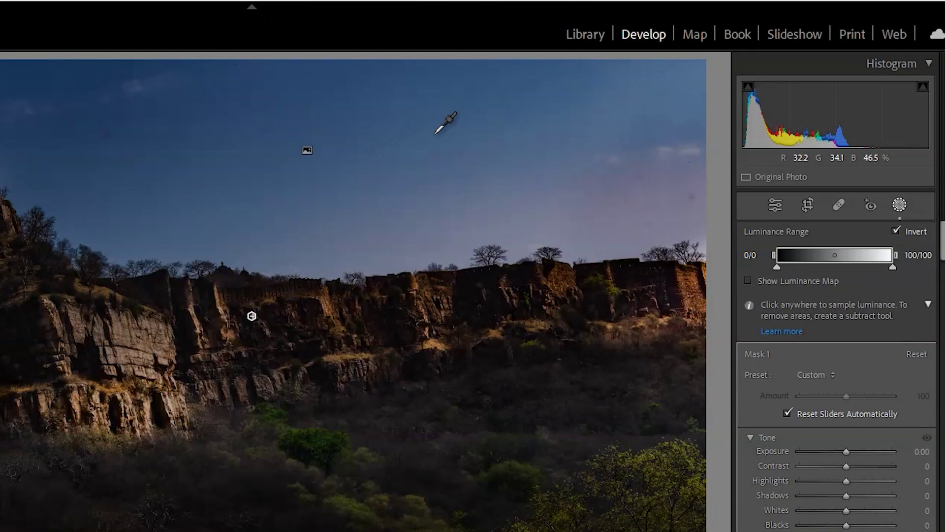
click(637, 210)
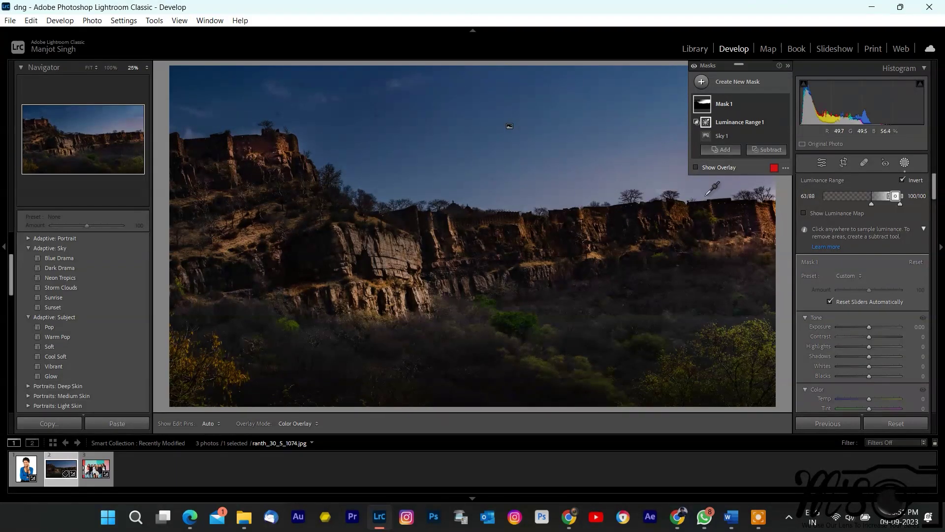
click(627, 133)
Refine the luminance range to 12/54–100/100 and set Mask 1's Highlights to 35 and Shadows to 46.
double_click(875, 196)
drag(869, 347, 881, 347)
drag(824, 203, 858, 205)
drag(870, 356, 868, 327)
drag(858, 205, 832, 205)
click(254, 390)
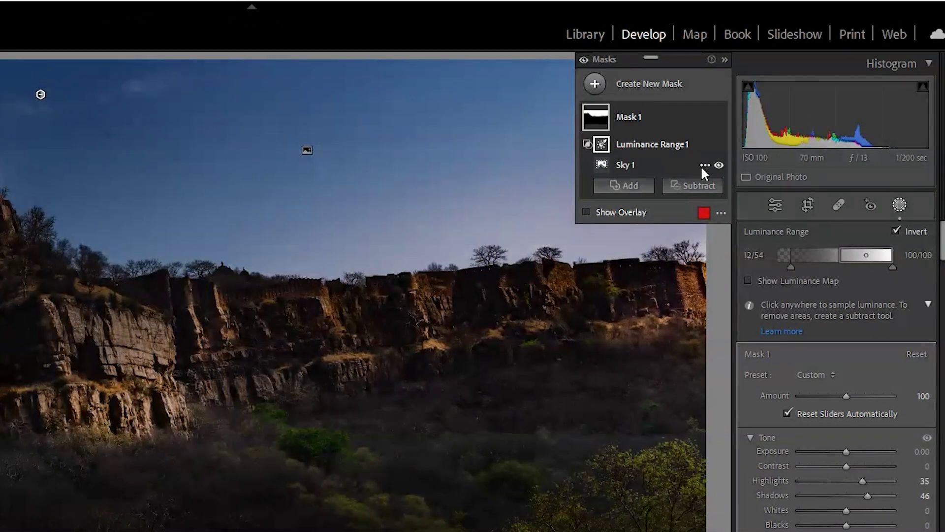
Intersect the Sky 1 component with a Color Range sampled from the blue of the sky.
click(703, 165)
mouse_move(767, 257)
click(586, 422)
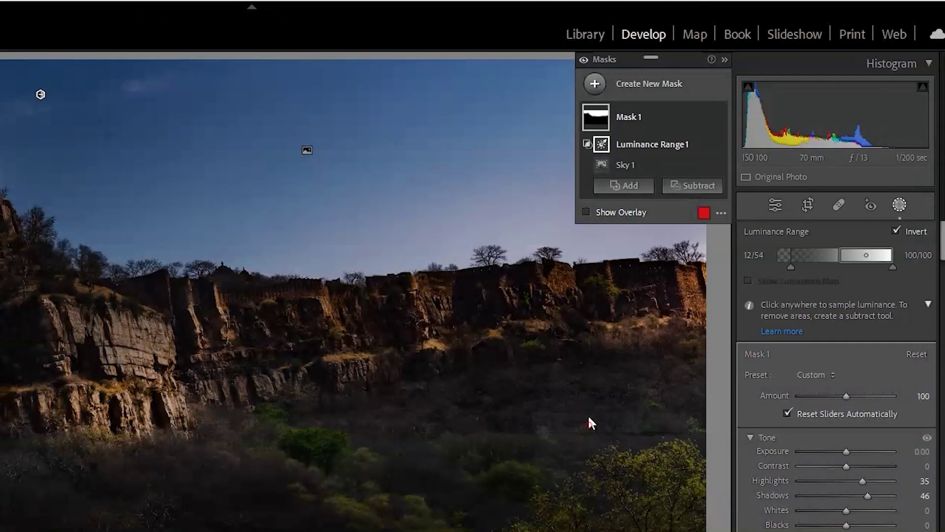
click(222, 119)
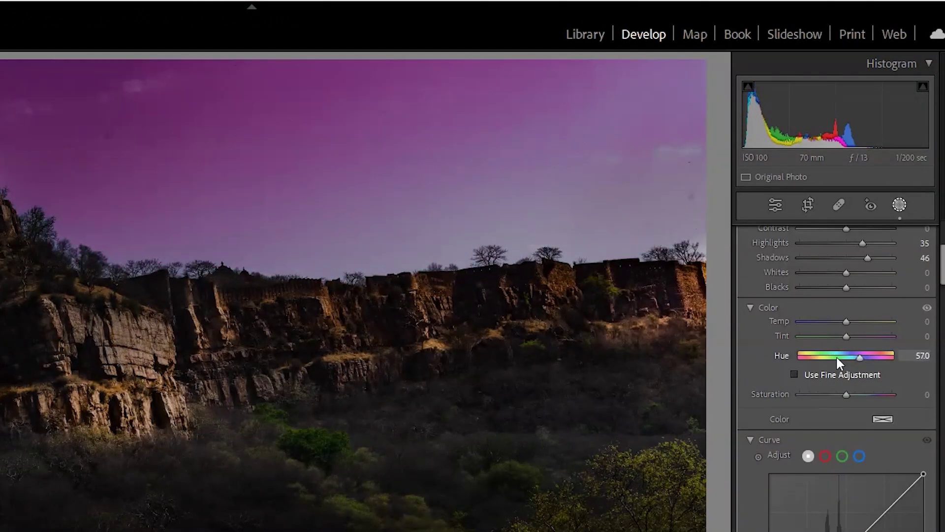
Set Mask 1's Hue to 99.0 to turn the sky magenta and reduce its Shadows to 3.
drag(834, 356, 866, 362)
scroll(848, 368, up, 4)
drag(865, 531, 868, 531)
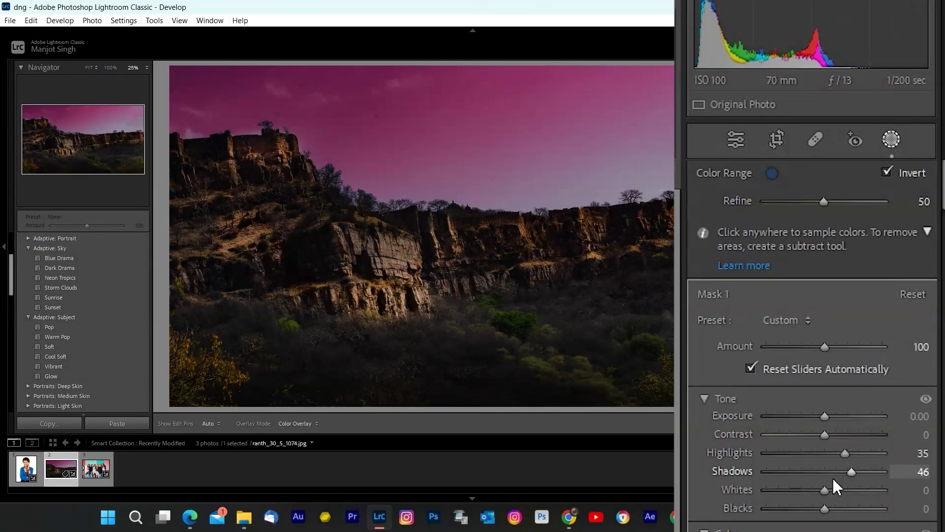
drag(838, 471, 826, 472)
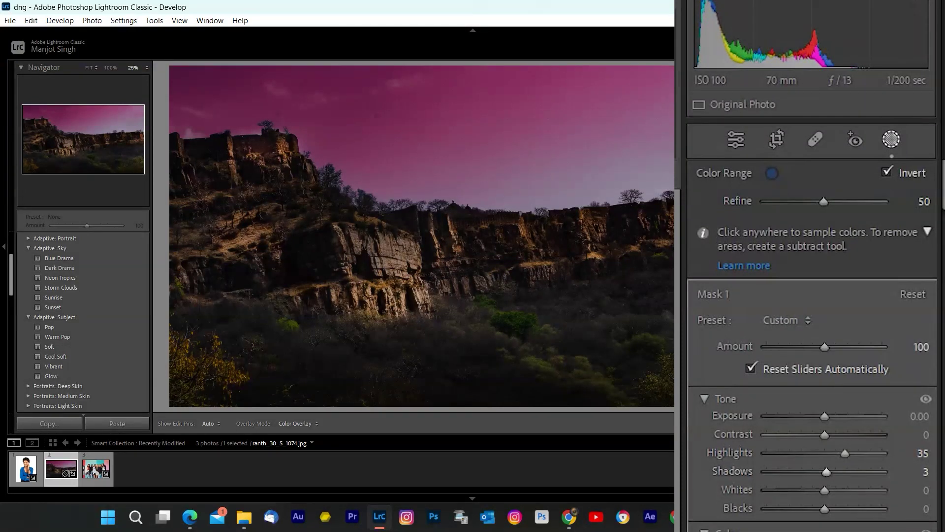
Select Mask 1's Sky 1 component and set the mask's Highlights to 62 and Contrast to 37.
key(apostrophe)
click(729, 133)
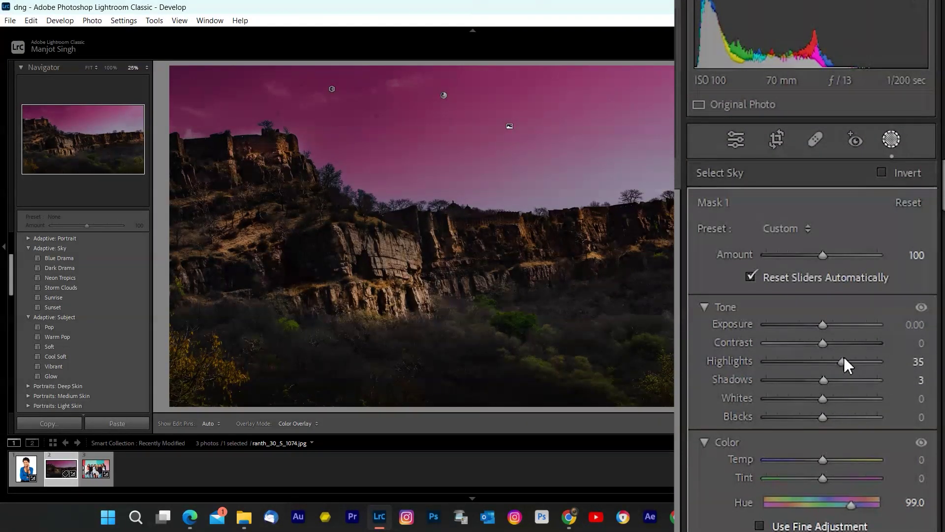
mouse_move(843, 359)
mouse_down()
mouse_move(862, 358)
mouse_move(843, 341)
mouse_up()
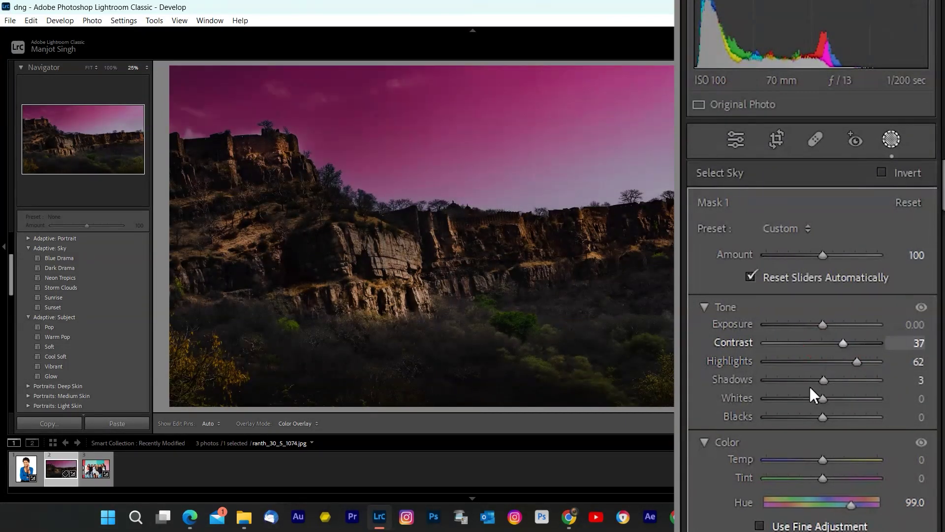
Set Mask 1's Saturation to −44 and Temp to 22 to mute and warm the magenta sky.
scroll(921, 328, down, 3)
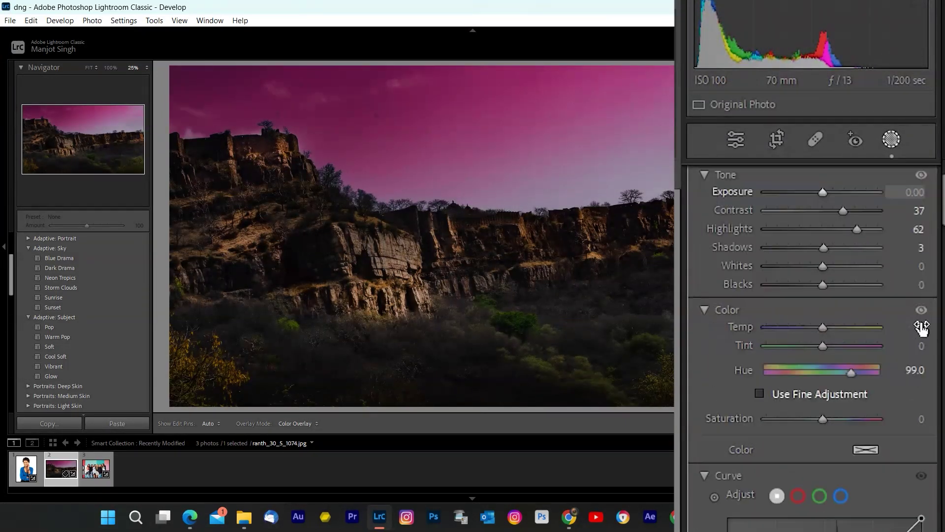
scroll(921, 328, down, 3)
scroll(921, 328, up, 3)
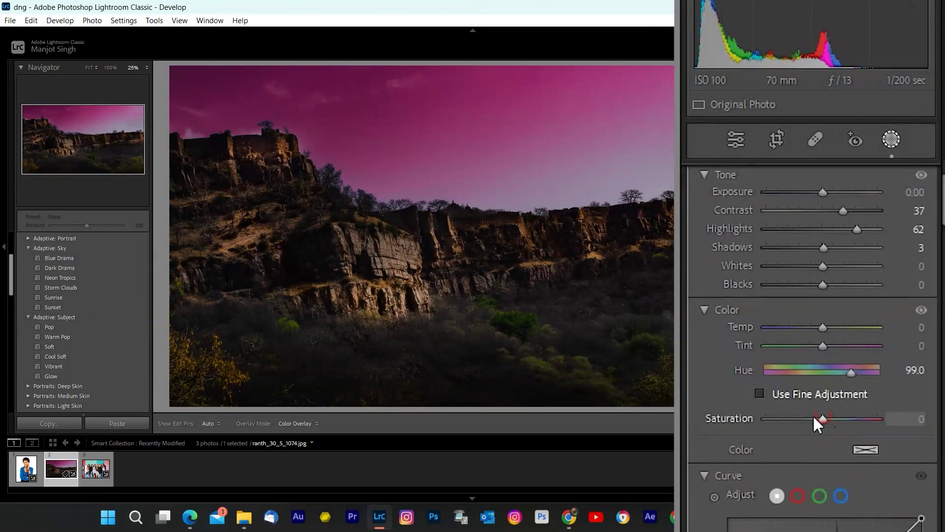
drag(805, 418, 799, 415)
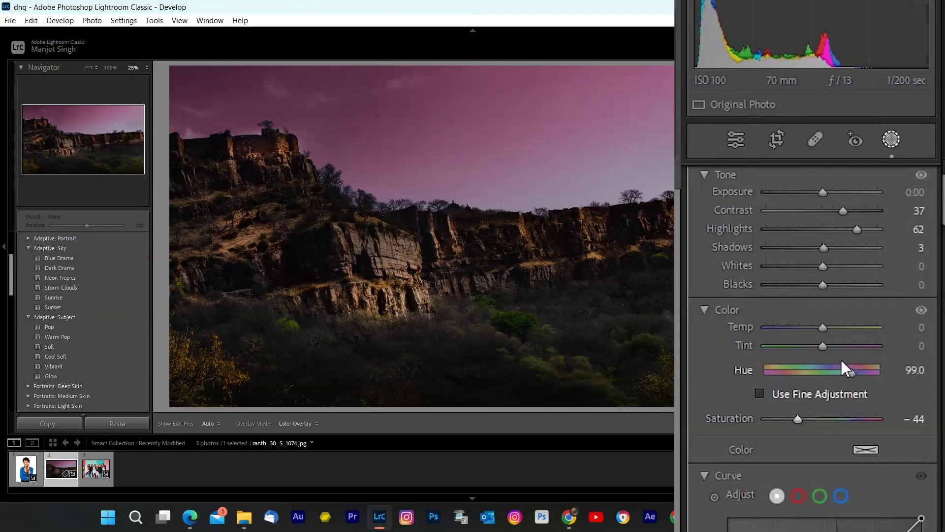
scroll(830, 339, down, 3)
scroll(829, 349, up, 6)
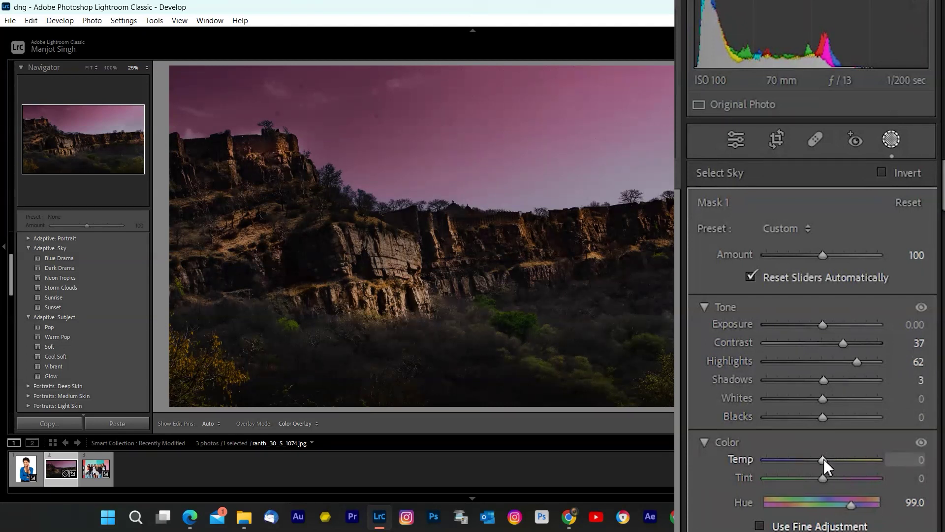
drag(825, 460, 840, 458)
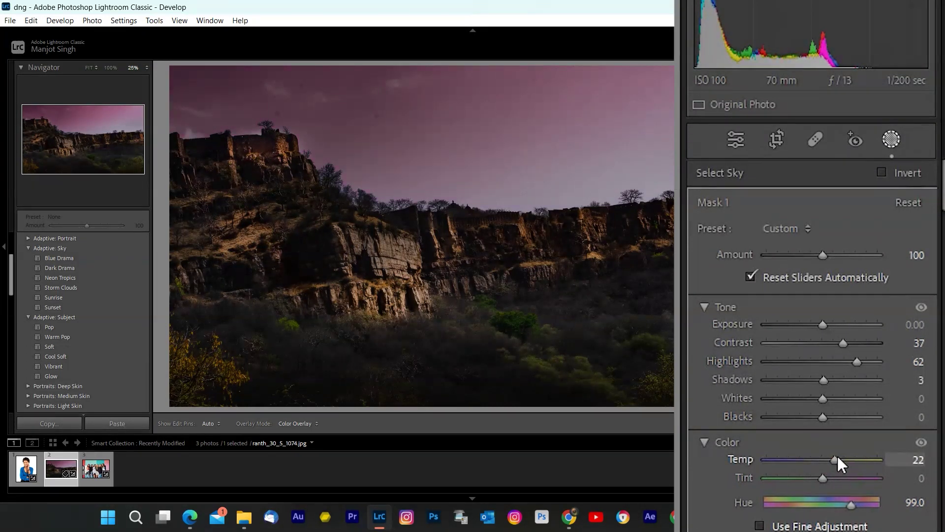
scroll(788, 444, down, 3)
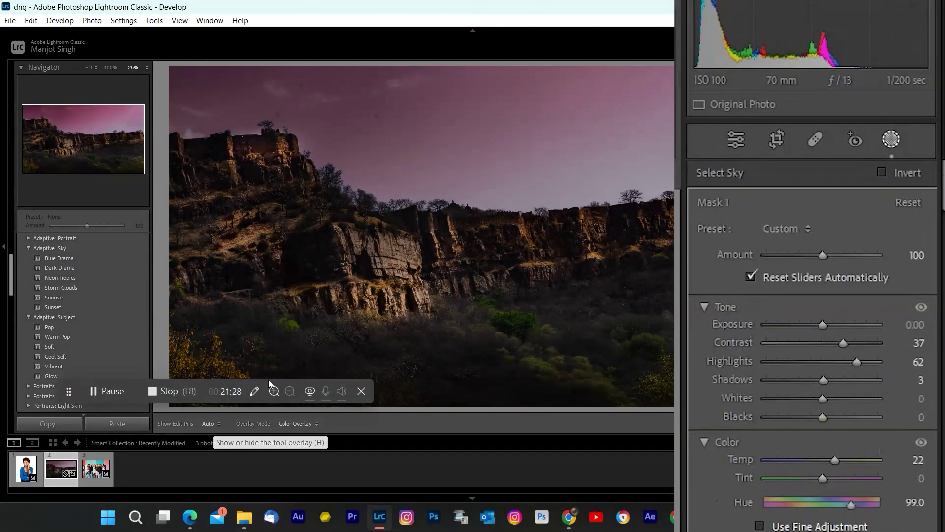
Adjust the overall strength of Mask 1's sky edits with its Amount.
click(363, 391)
click(364, 391)
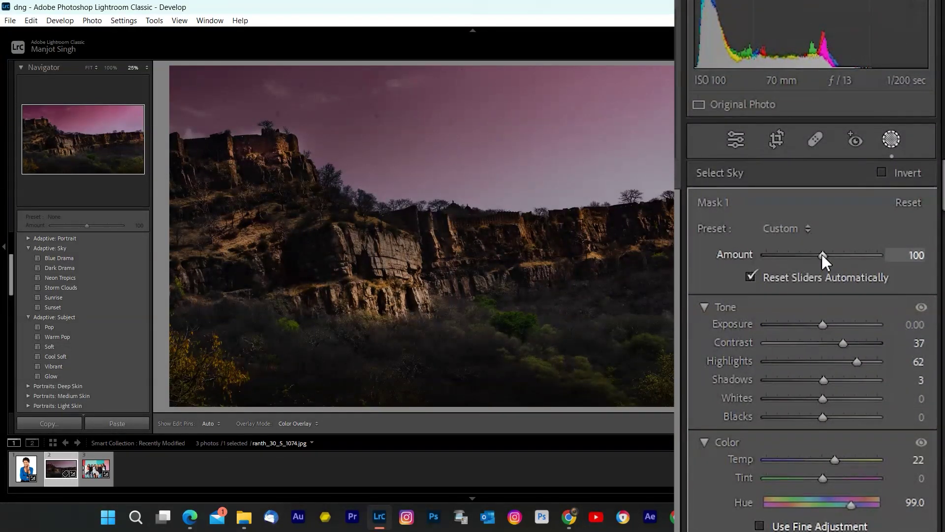
mouse_move(822, 254)
mouse_down()
mouse_move(751, 240)
mouse_move(758, 258)
mouse_move(849, 262)
mouse_move(831, 267)
mouse_up()
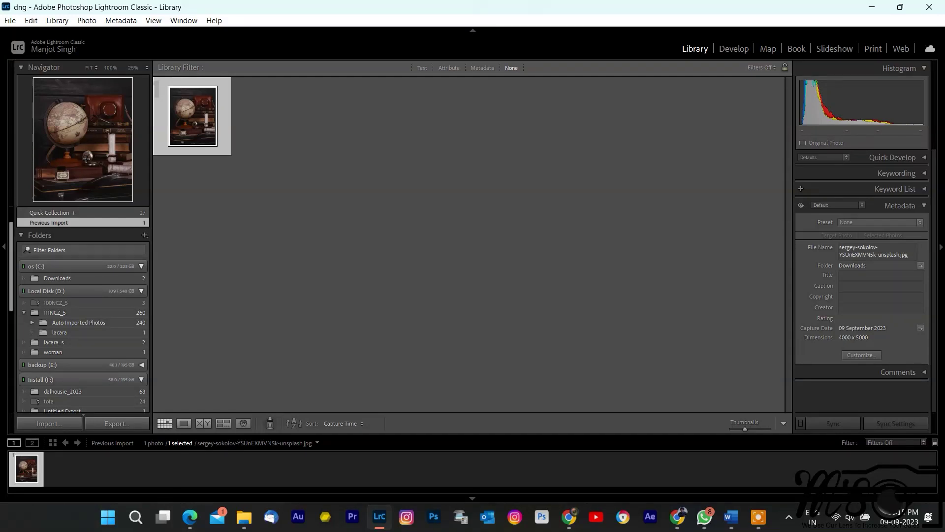
Open the globe still-life photo at 66% zoom on the pocket watch and switch to the Develop module.
click(86, 159)
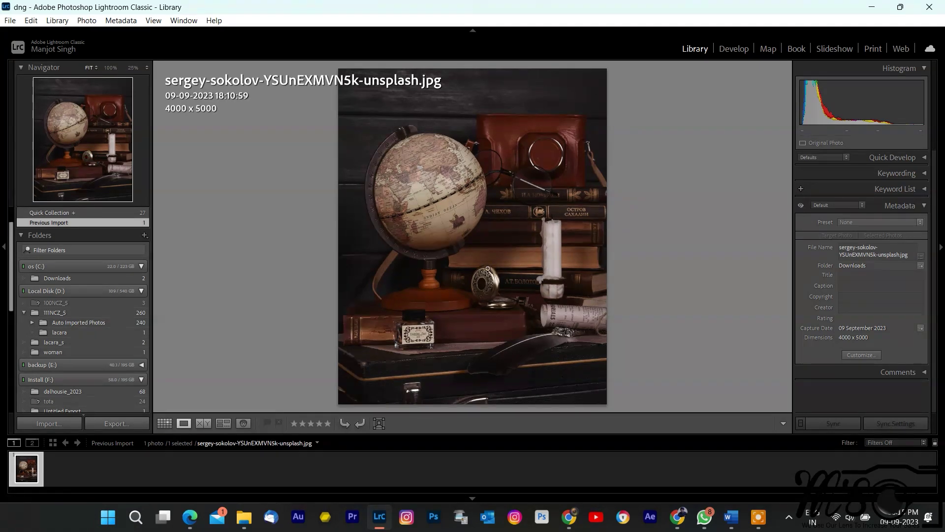
click(466, 326)
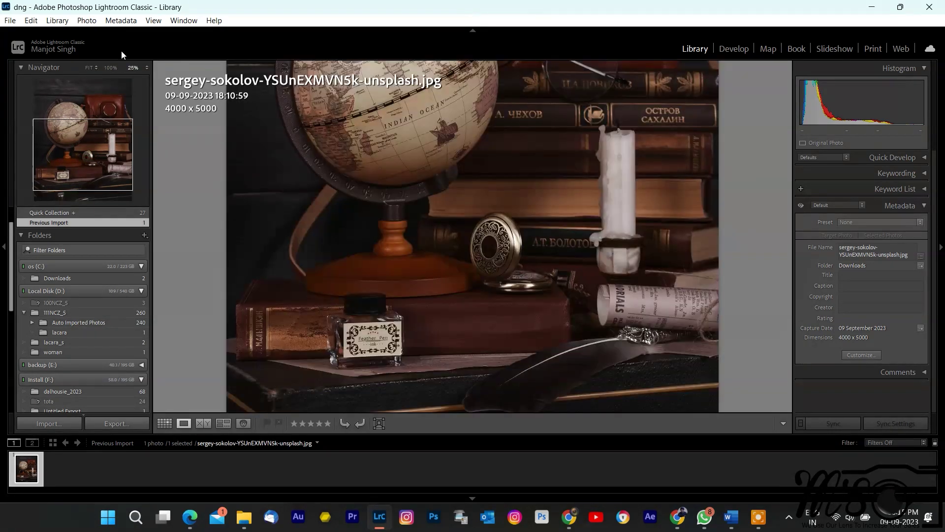
click(147, 68)
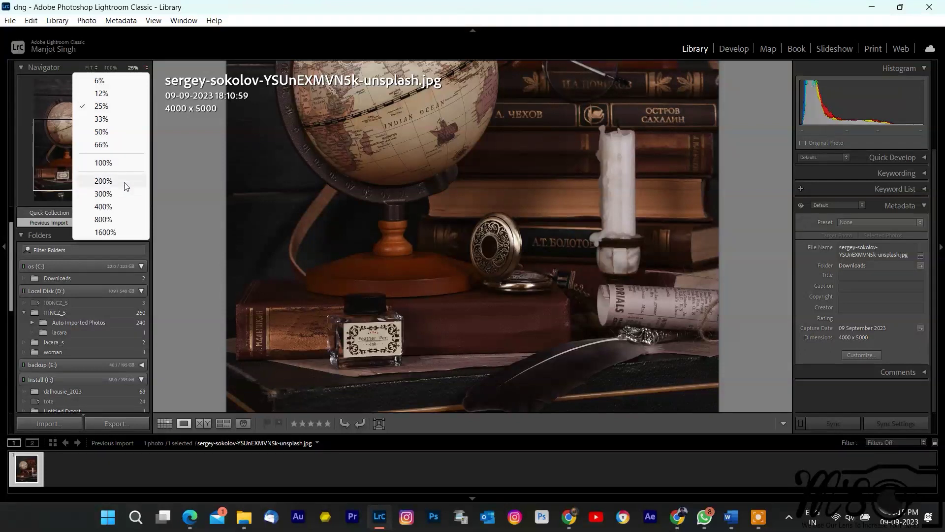
click(104, 148)
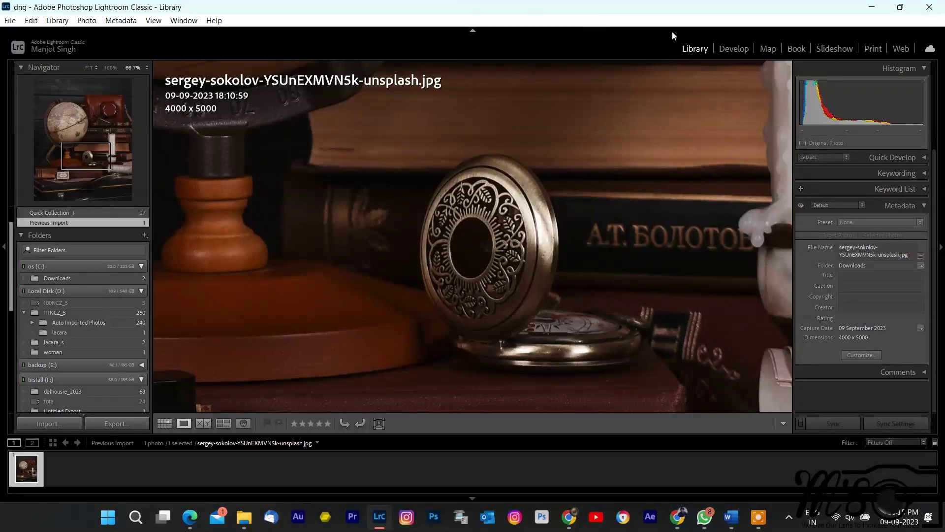
click(728, 48)
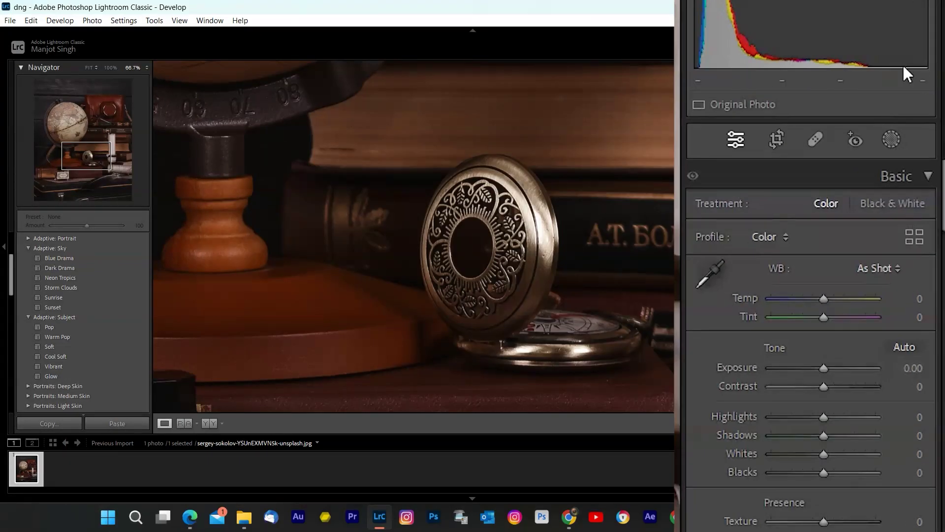
Create a Select Objects mask by brushing over the pocket watch with a size 15 brush.
click(893, 140)
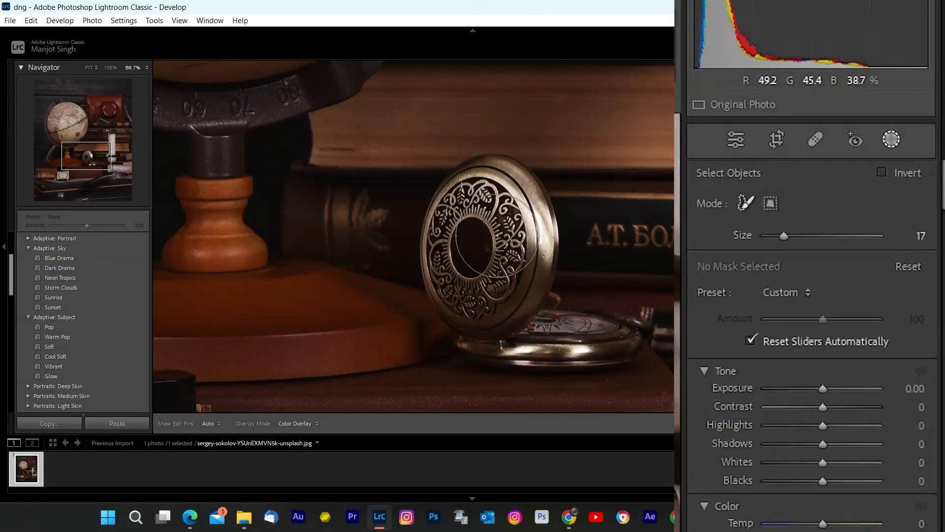
scroll(497, 236, down, 2)
click(497, 198)
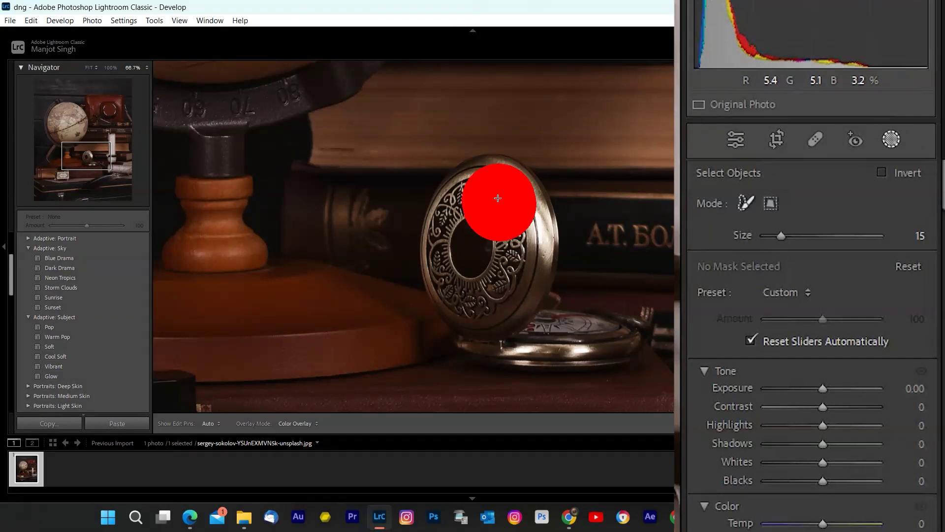
mouse_move(498, 198)
mouse_down()
mouse_move(466, 217)
mouse_move(457, 255)
mouse_move(466, 291)
mouse_move(485, 297)
mouse_move(514, 256)
mouse_move(520, 221)
mouse_move(499, 193)
mouse_move(484, 194)
mouse_move(461, 221)
mouse_up()
mouse_move(472, 254)
mouse_down()
mouse_move(470, 321)
mouse_move(614, 340)
mouse_move(557, 326)
mouse_move(546, 285)
mouse_up()
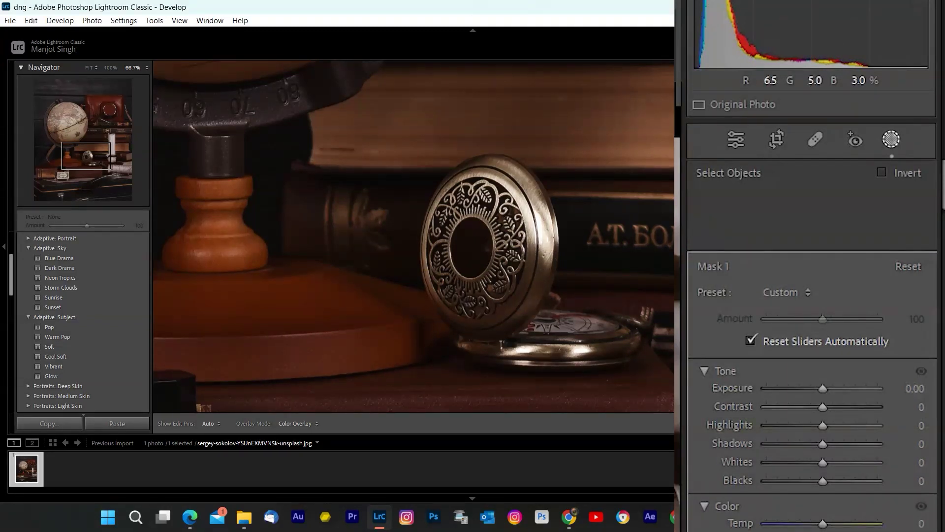
Set the watch mask's Highlights to 100, Exposure to 0.30 and Hue to −1.6.
drag(823, 425, 873, 416)
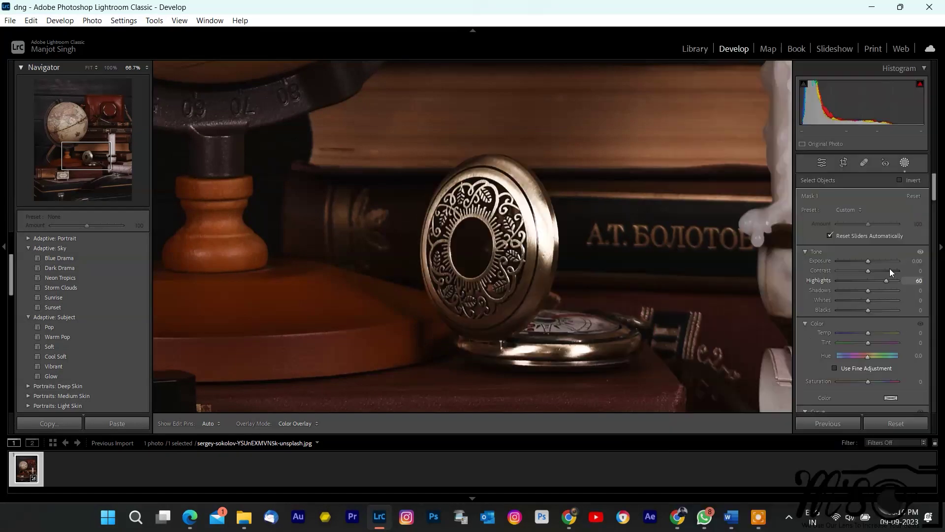
drag(894, 268, 906, 271)
scroll(881, 295, down, 3)
drag(868, 300, 880, 326)
drag(869, 205, 870, 205)
Leave masking and compare the edited pocket watch with its original, viewing both the whole photo and the zoomed detail.
click(89, 68)
click(822, 161)
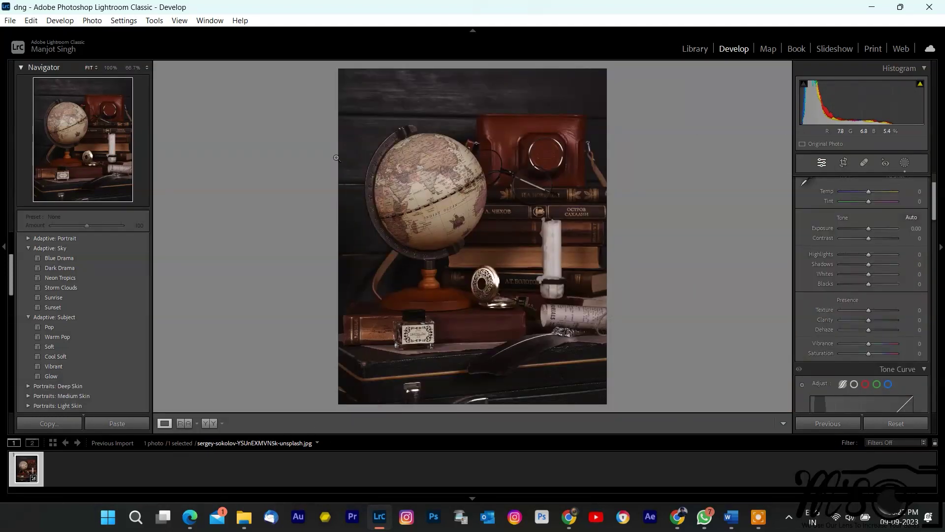
click(487, 289)
click(208, 427)
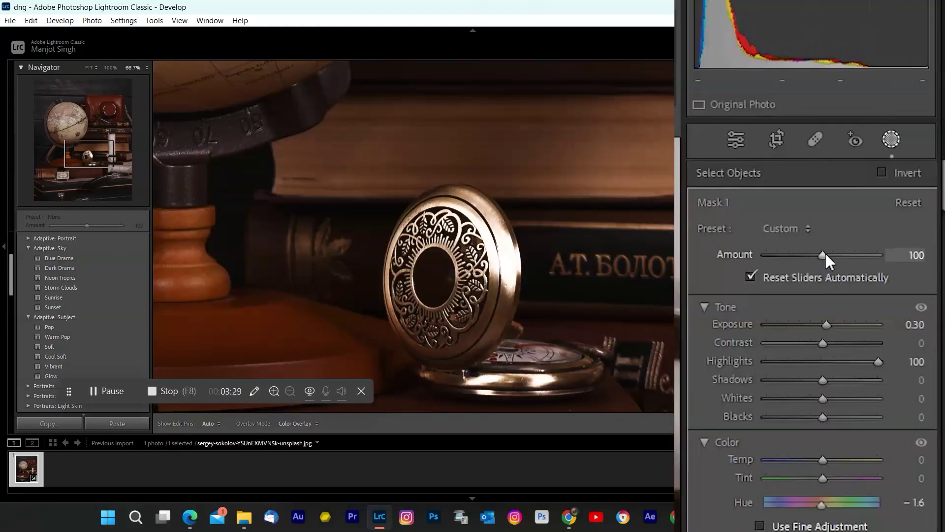
Try a lower Amount for the watch mask, restore it to 100, and set it to 137.
mouse_move(826, 252)
mouse_down()
mouse_move(766, 256)
mouse_move(814, 255)
mouse_up()
click(909, 261)
text(100)
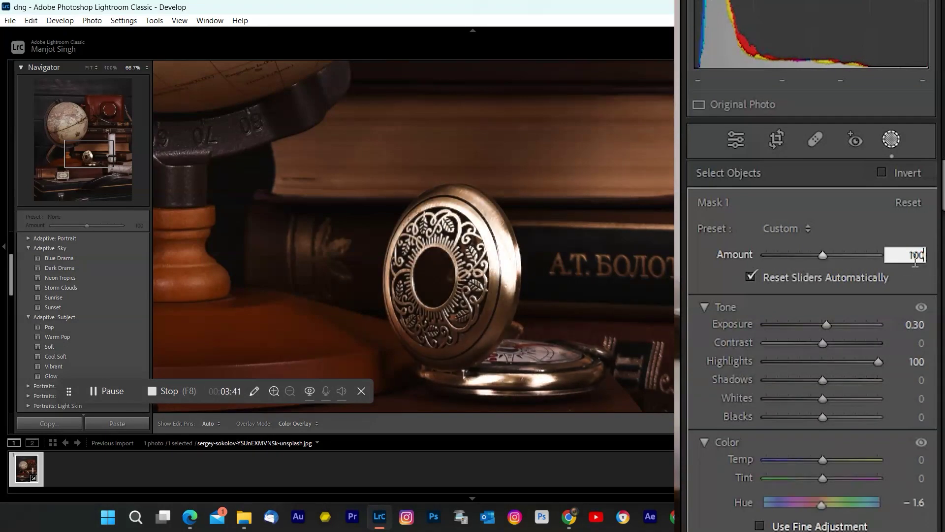
key(Return)
drag(824, 255, 844, 255)
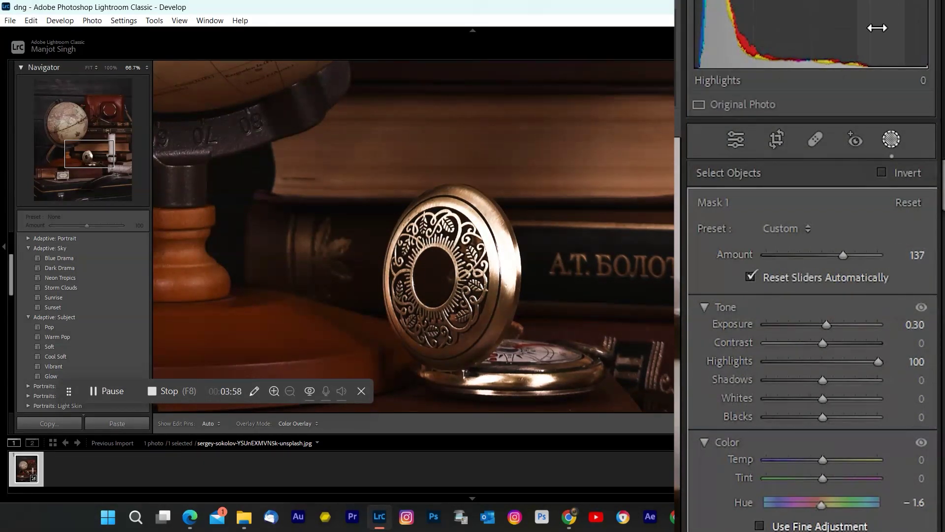
Compare the watch edit before and after side by side, with the whole photo fitted in view.
click(735, 137)
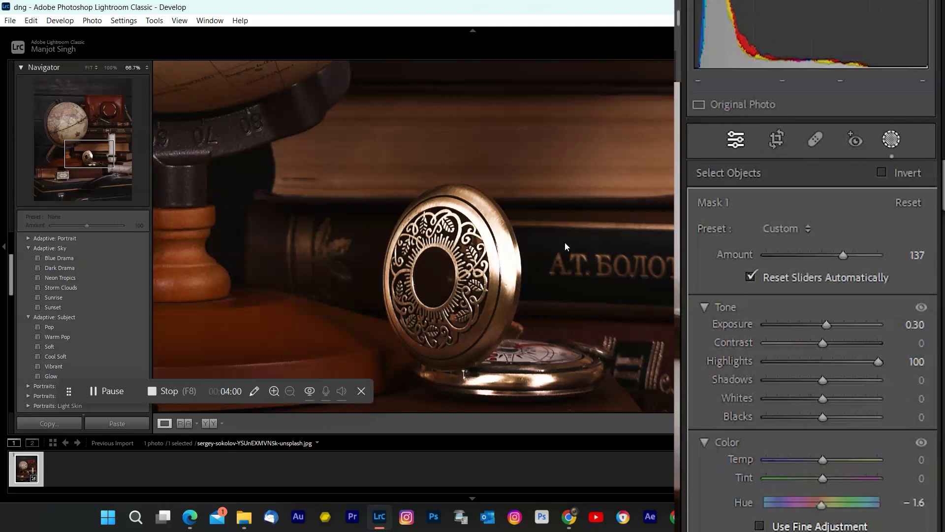
click(211, 425)
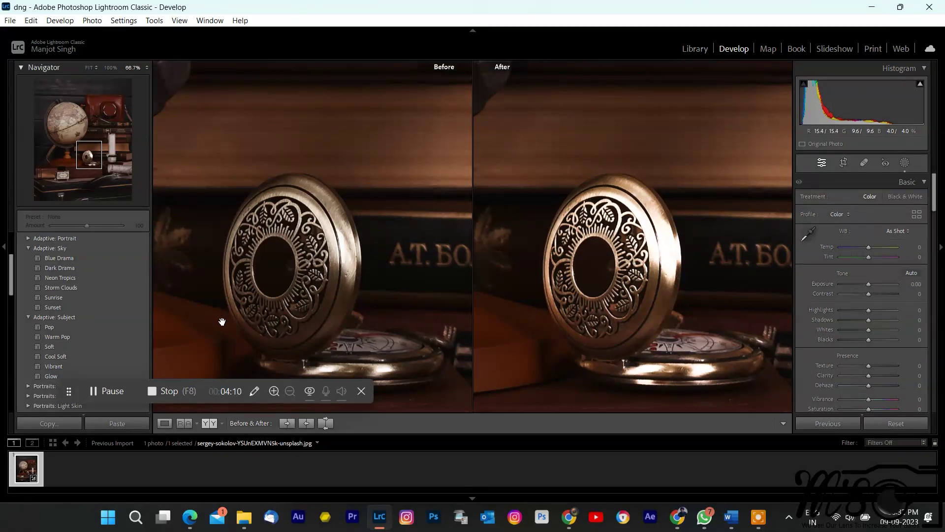
click(89, 68)
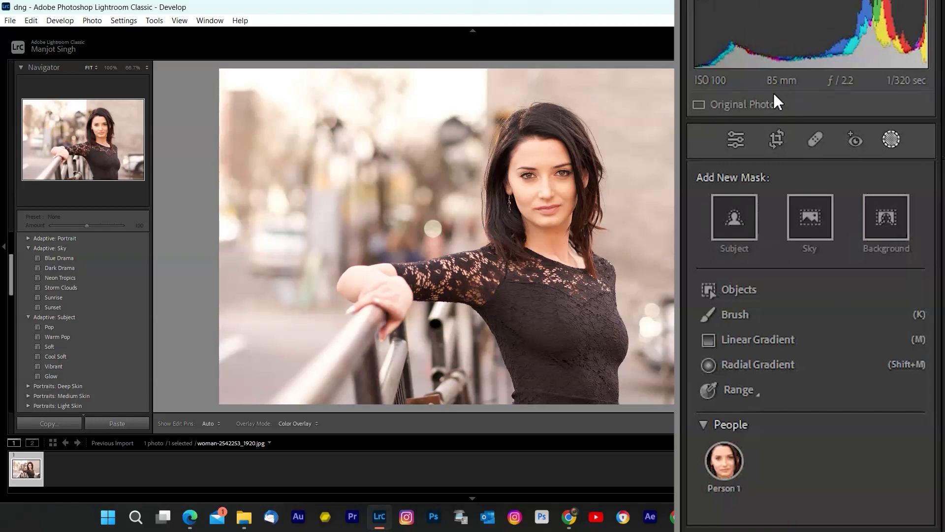
Create a Select Subject mask of the woman in the portrait and hide its overlay.
click(743, 212)
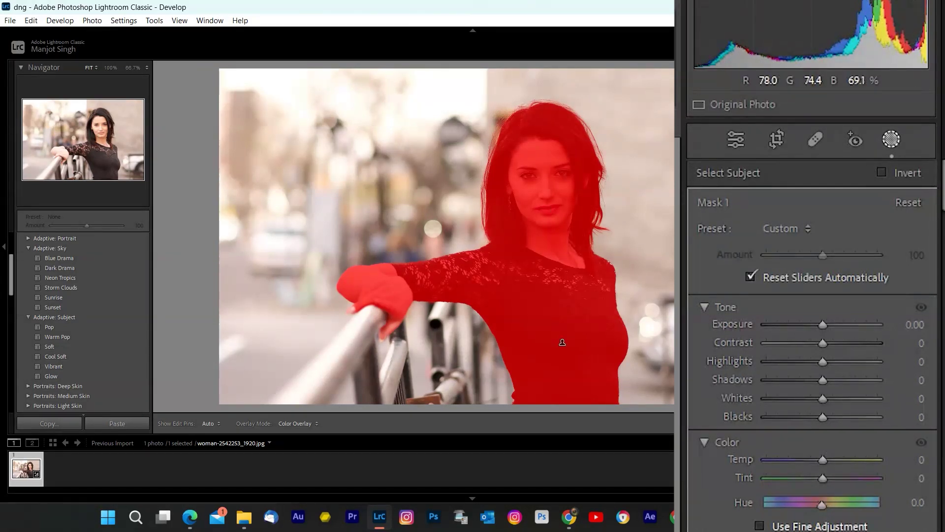
key(o)
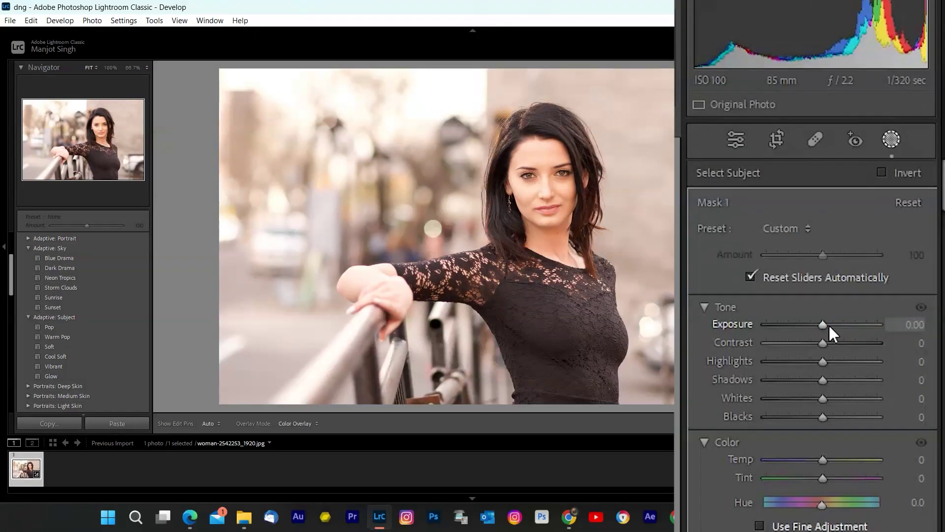
Try different Exposure and Highlights values on the woman's subject mask.
drag(819, 324, 801, 328)
double_click(802, 322)
drag(827, 323, 813, 324)
key(ctrl+z)
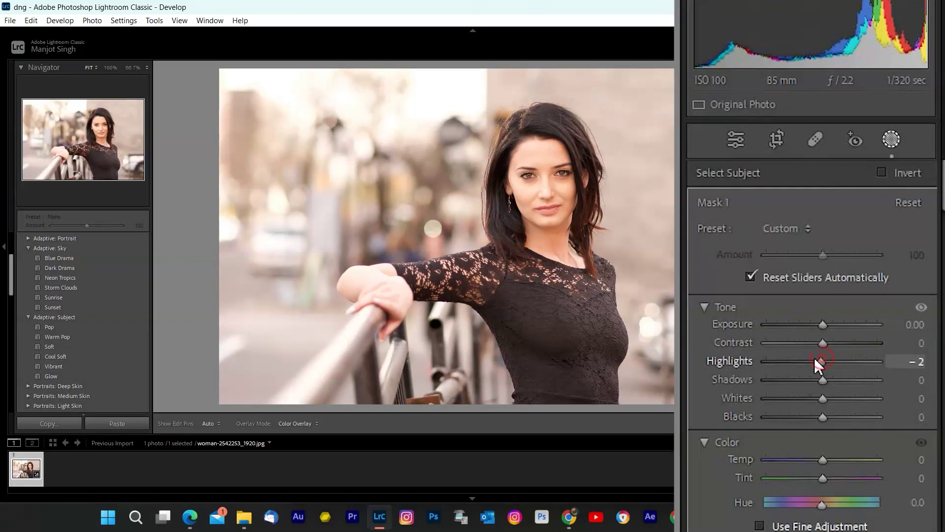
drag(815, 358, 838, 376)
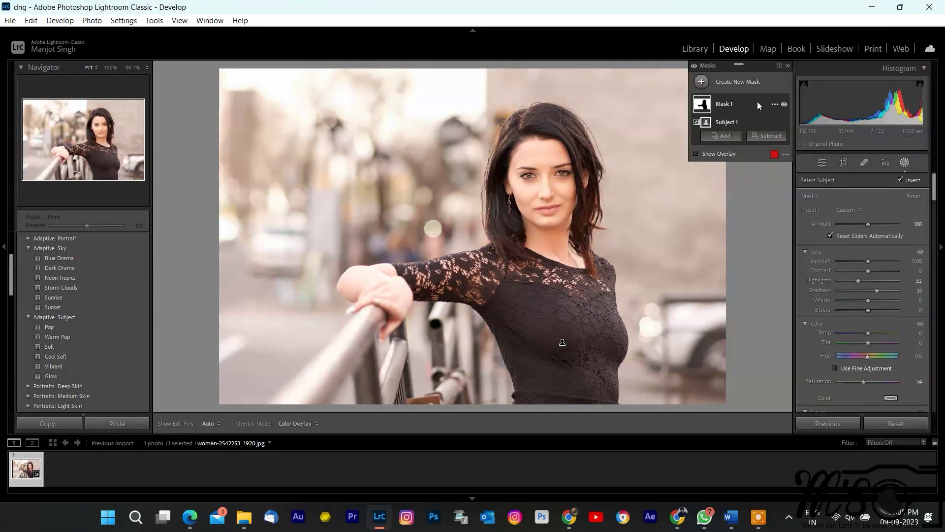
Invert the subject mask to cover the background, reset its adjustments and hide the overlay.
click(881, 172)
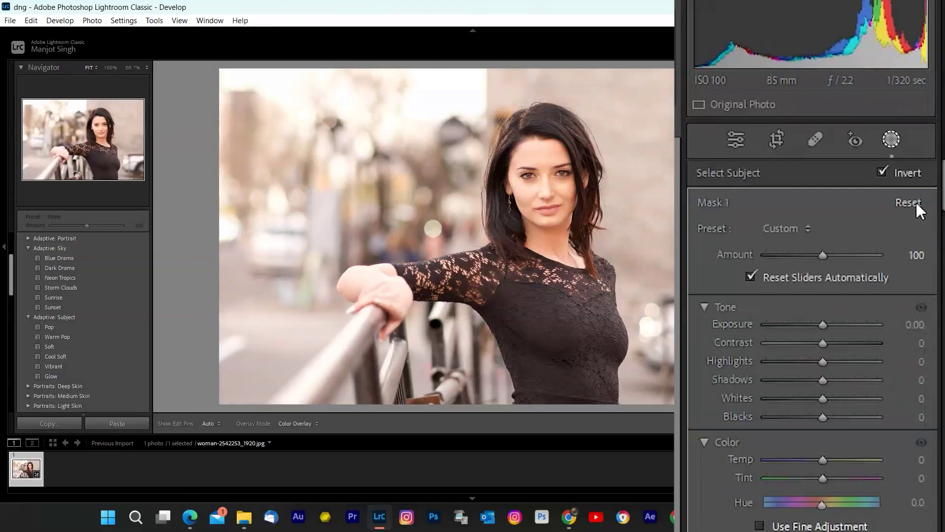
click(917, 203)
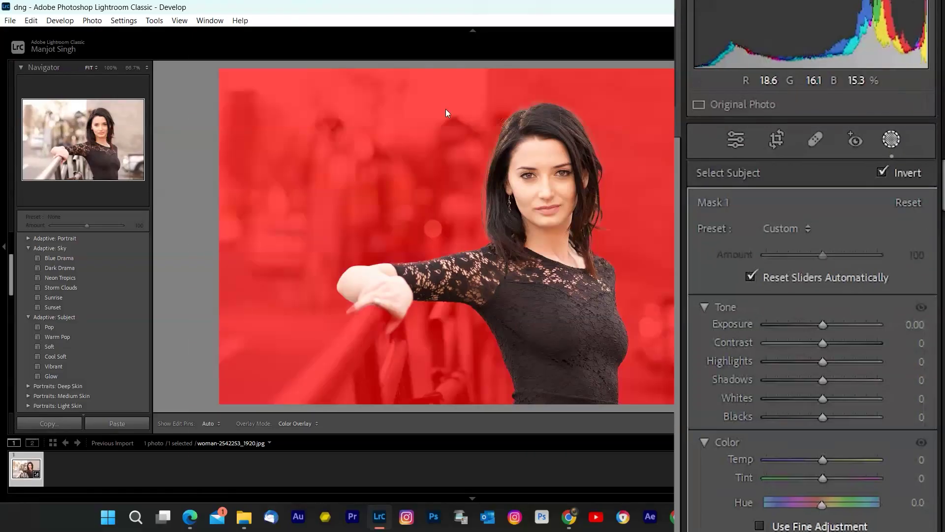
key(o)
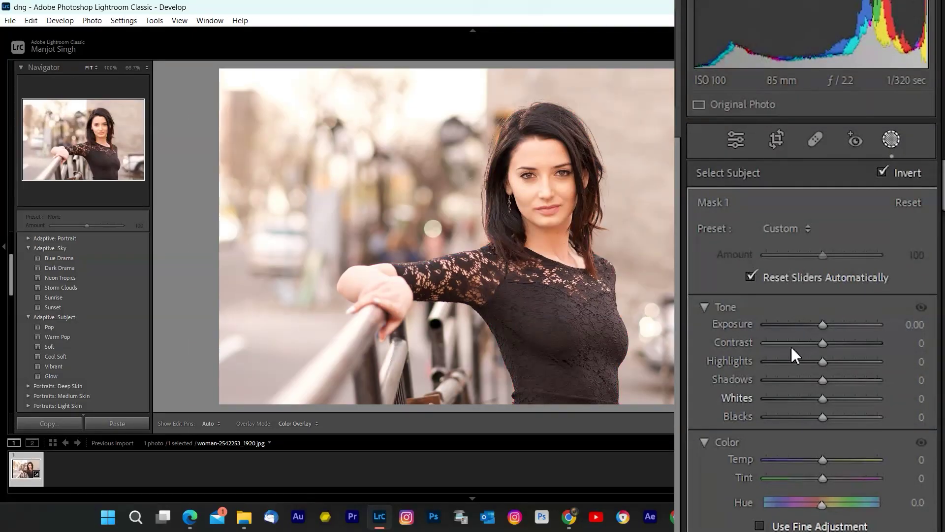
Set the background mask's Highlights to −100, Shadows to −55 and Contrast to 32.
drag(822, 362, 762, 359)
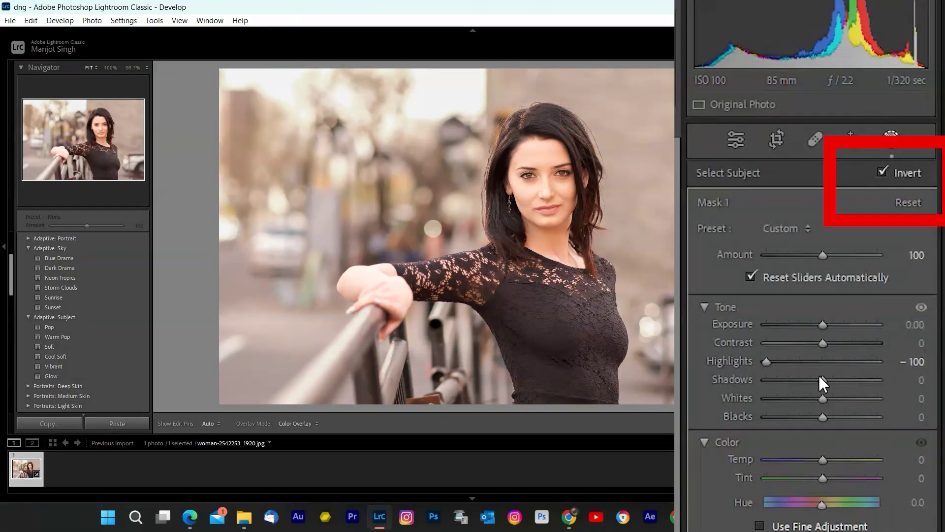
drag(822, 378, 791, 380)
drag(822, 341, 840, 344)
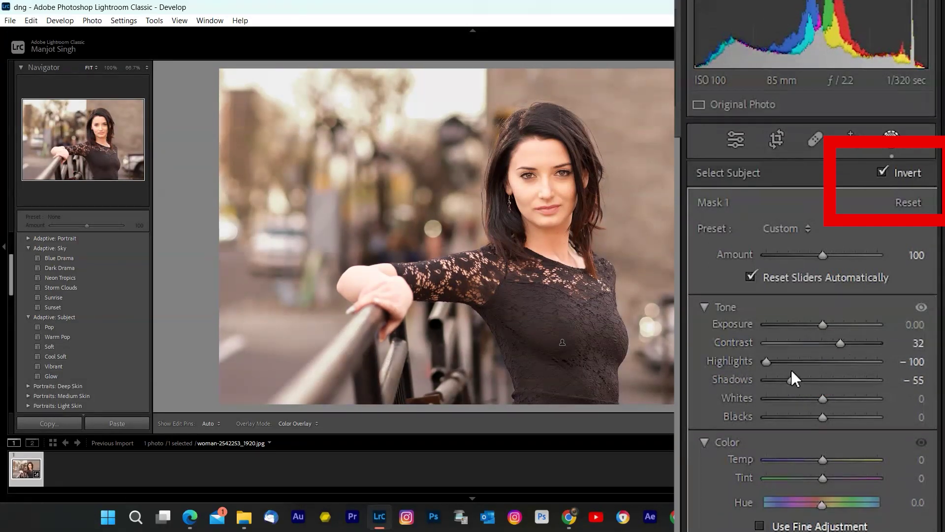
scroll(813, 345, down, 10)
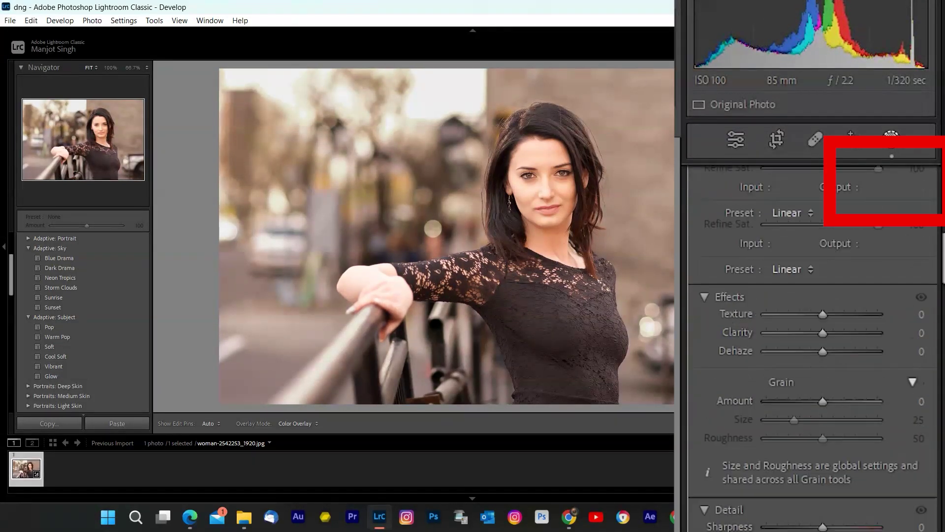
scroll(812, 345, up, 5)
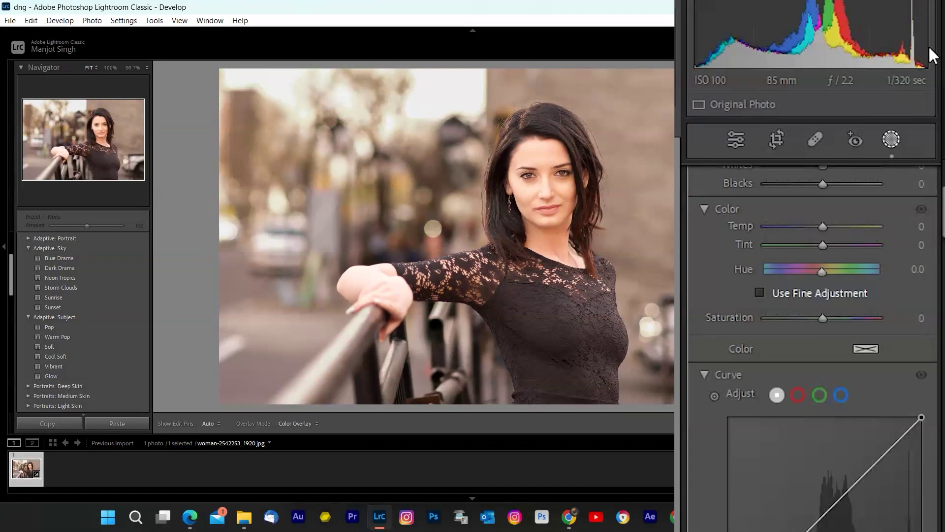
Leave masking and compare the portrait's before and after versions side by side.
click(740, 138)
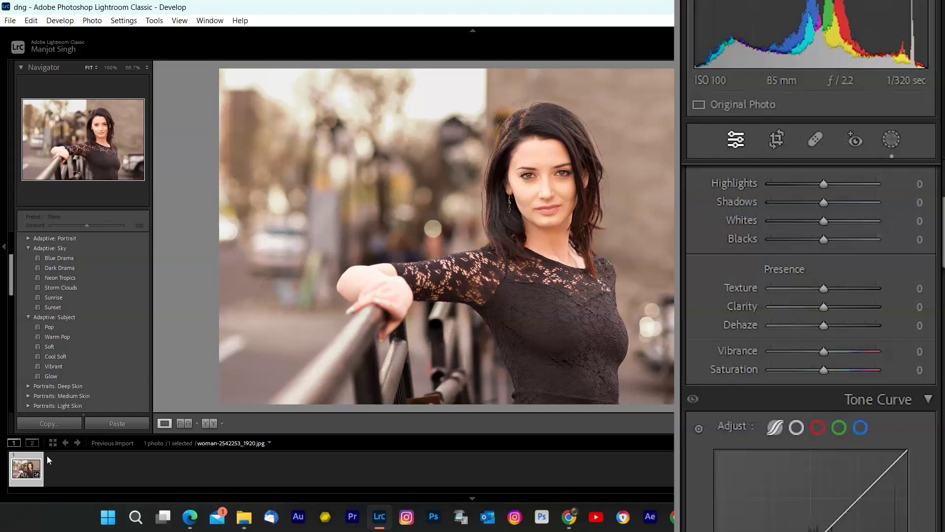
click(209, 423)
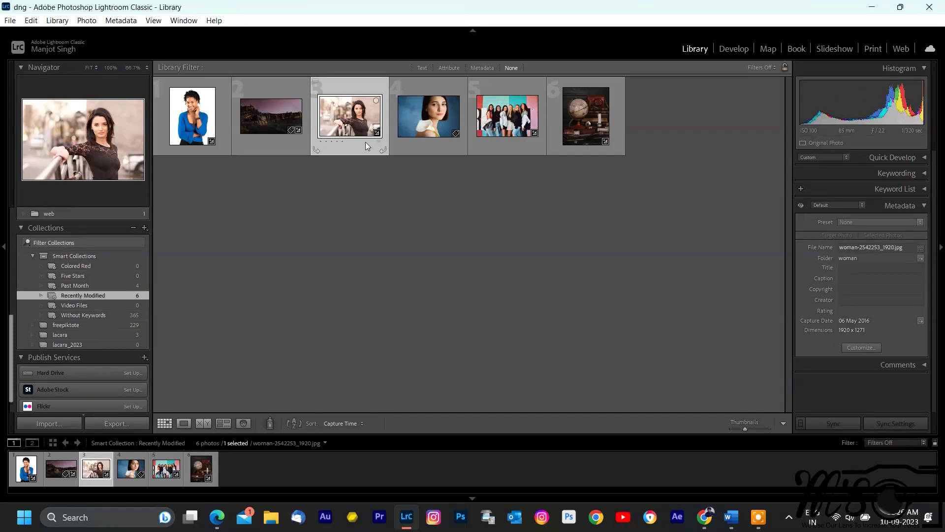
Open the portrait of the woman in the black lace top in the Develop module.
double_click(365, 142)
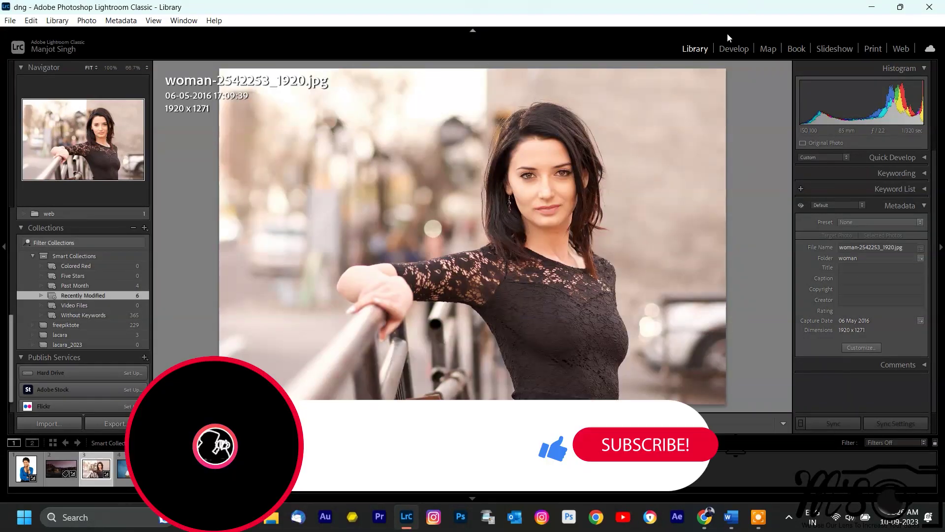
click(726, 49)
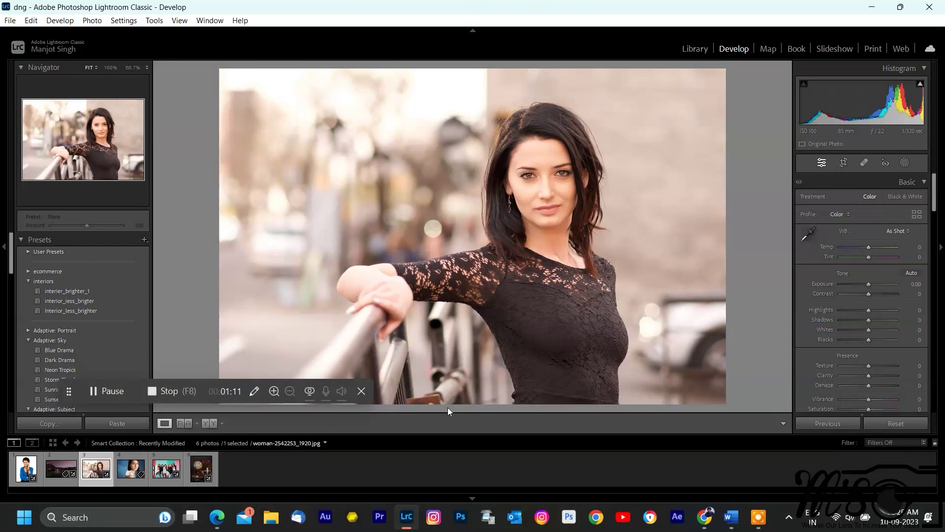
click(362, 392)
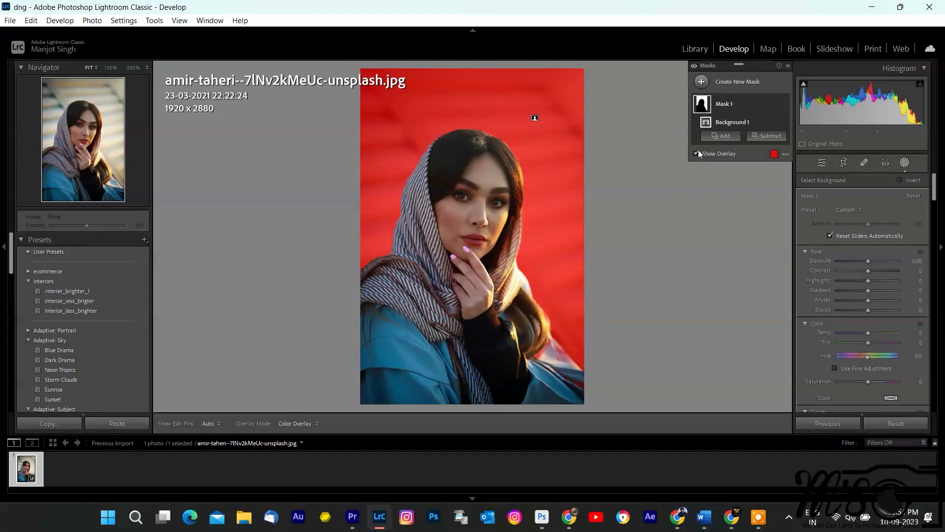
Hide the overlay and adjust the Exposure and Hue of the headscarf portrait's background mask.
click(698, 153)
drag(868, 261, 880, 298)
drag(856, 262, 862, 262)
drag(868, 356, 841, 361)
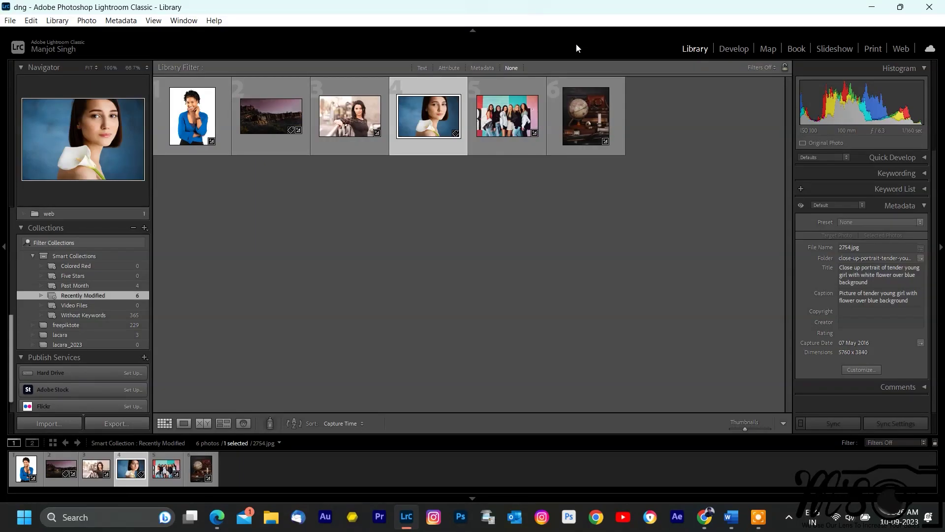
Switch to the photo woman-2542253_1920.jpg and open it in the Develop module.
click(366, 144)
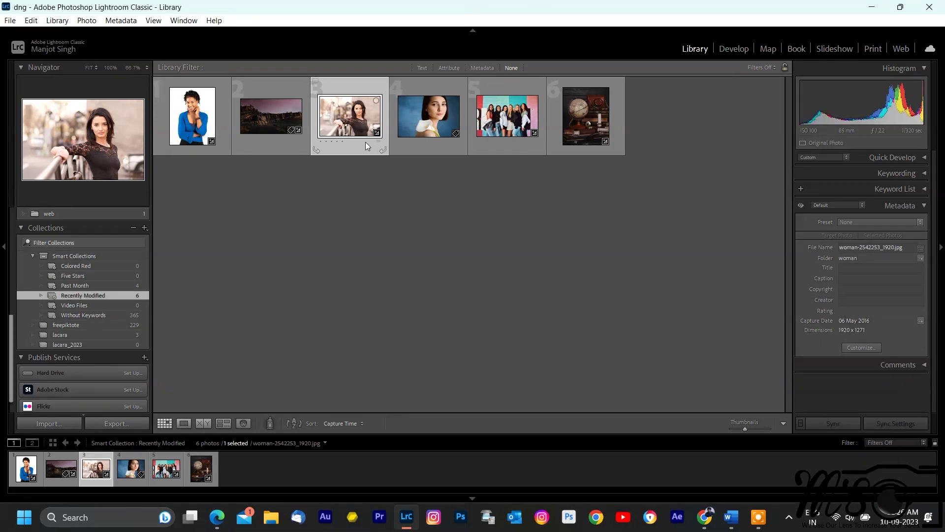
double_click(365, 141)
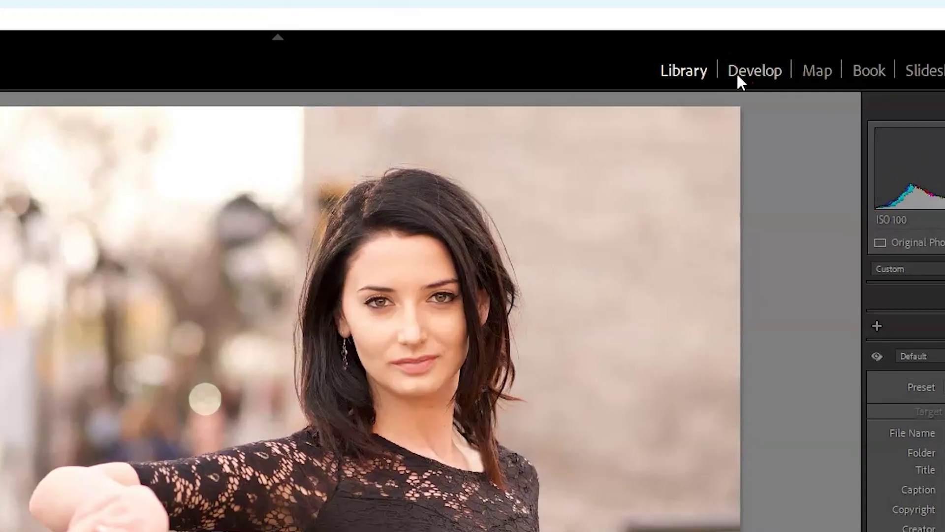
click(724, 50)
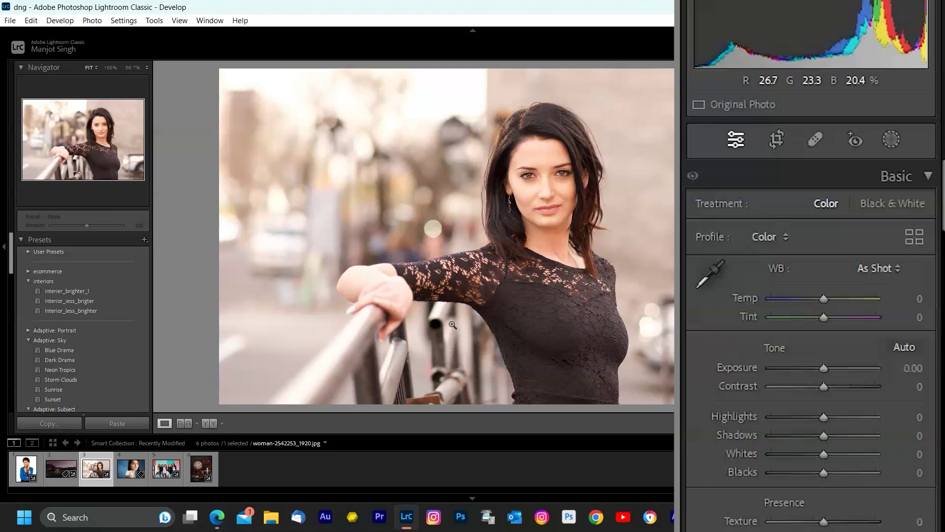
Create a mask that automatically selects the background behind the woman.
key(shift+w)
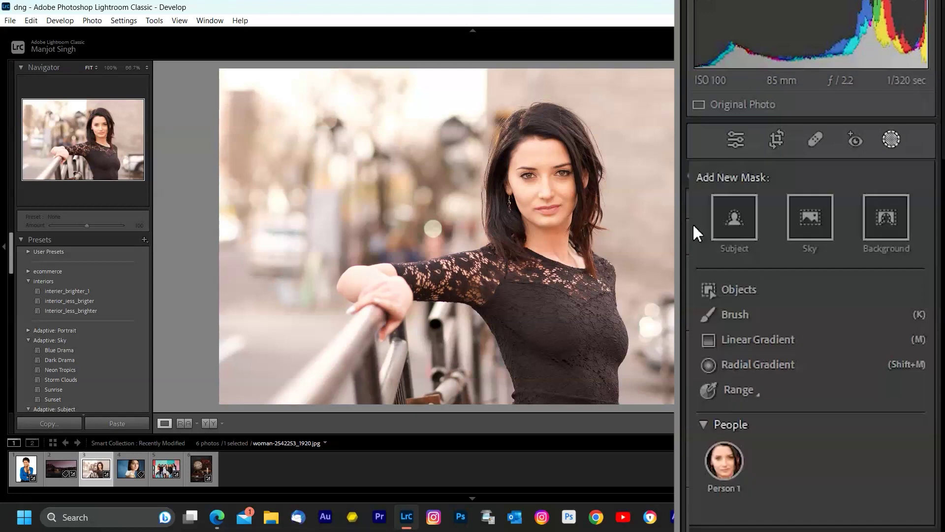
click(889, 217)
click(890, 141)
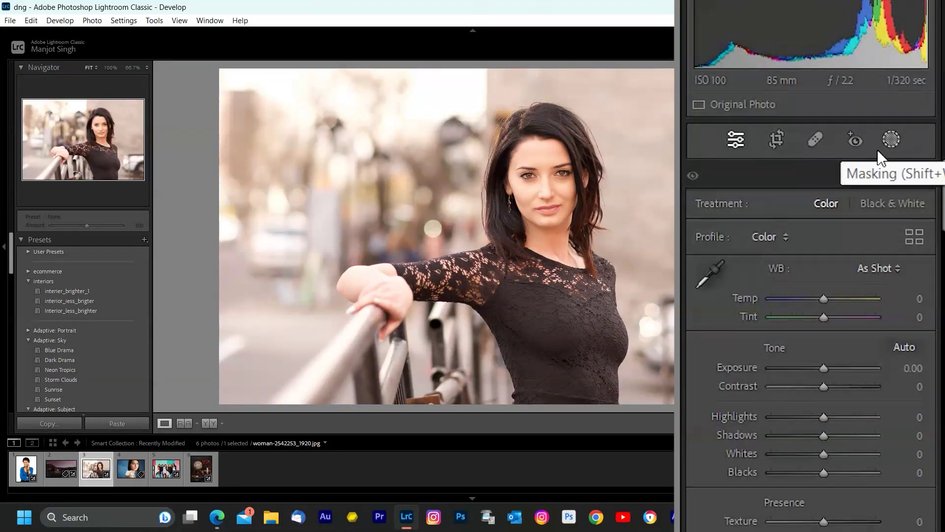
click(883, 137)
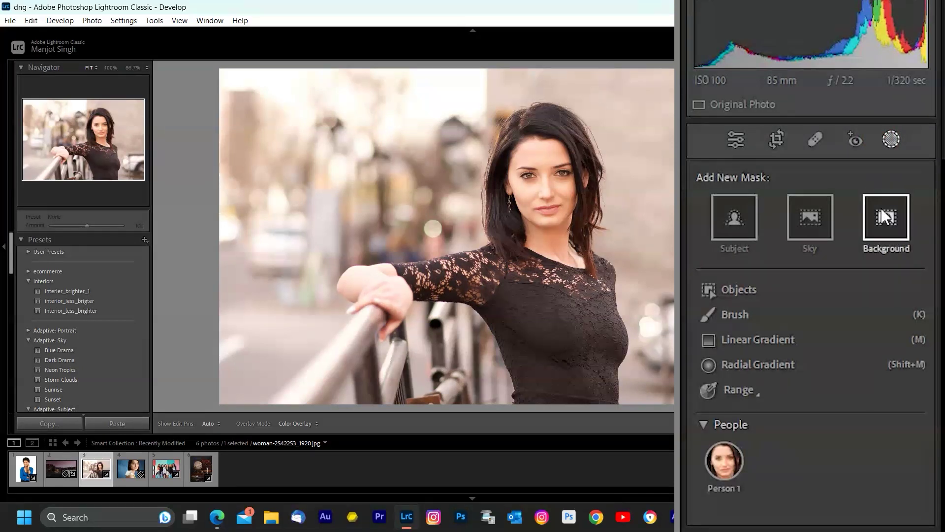
click(890, 224)
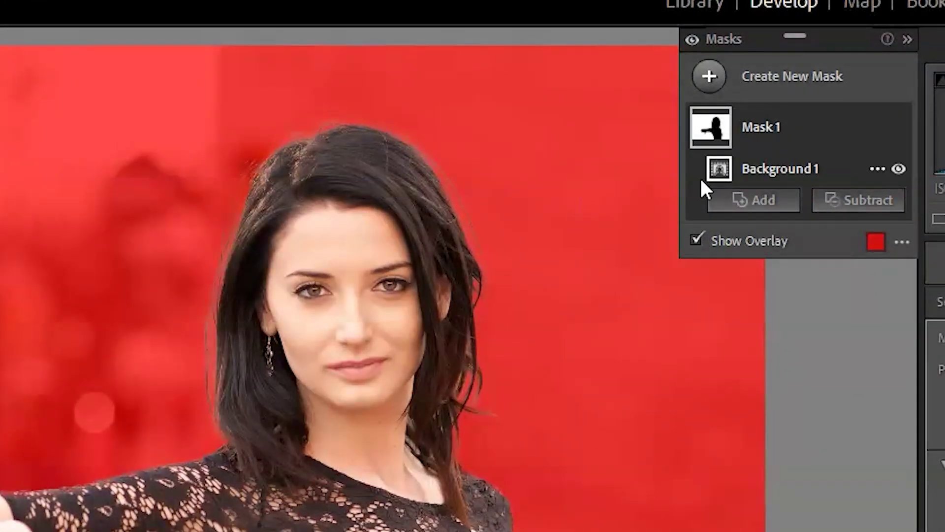
Toggle the mask overlay off and on to inspect the background selection around the woman.
click(711, 209)
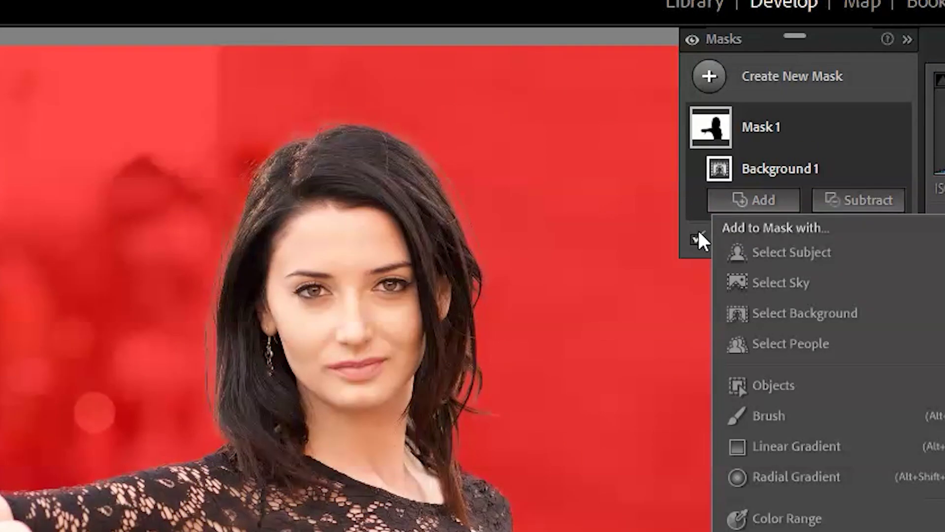
click(698, 226)
click(696, 239)
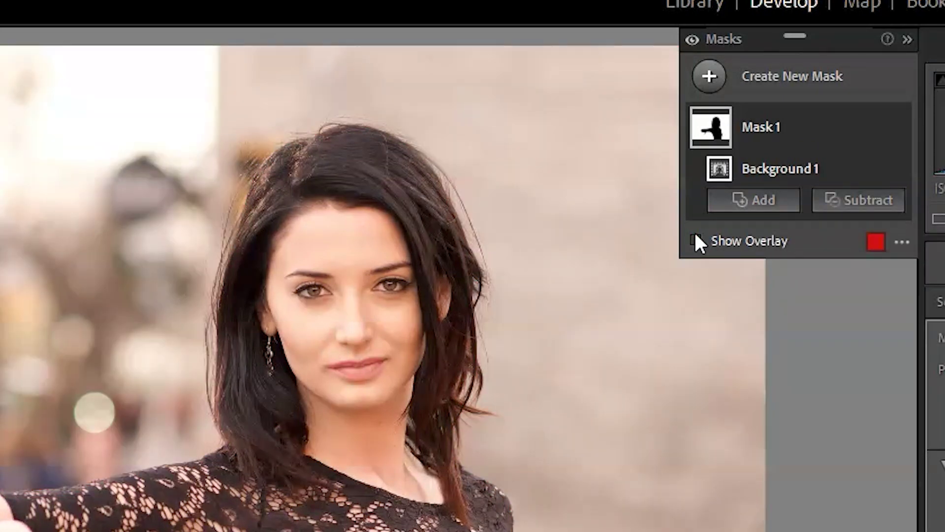
click(695, 236)
click(695, 235)
key(o)
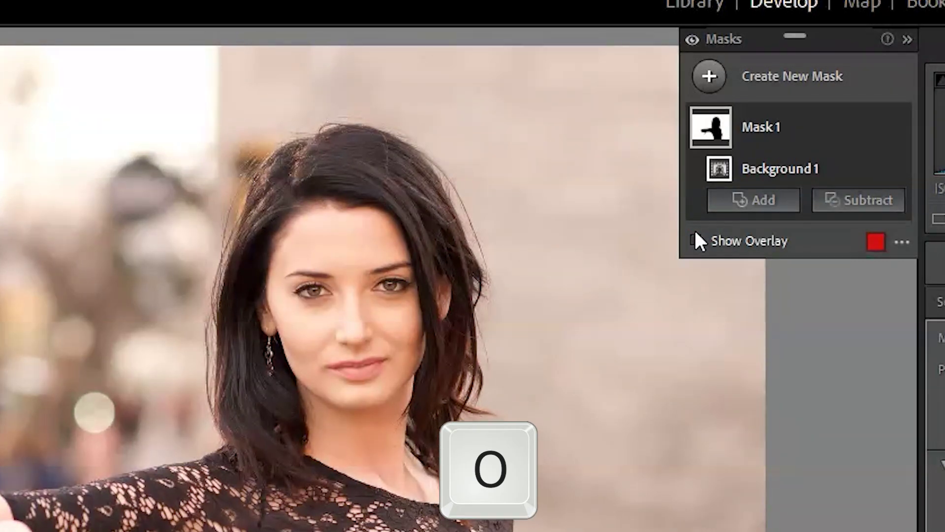
click(696, 235)
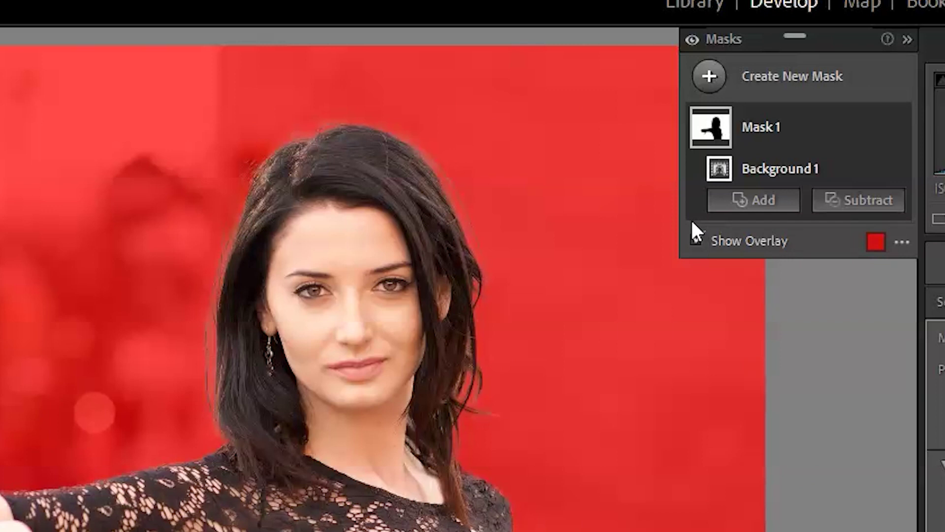
click(692, 224)
click(692, 223)
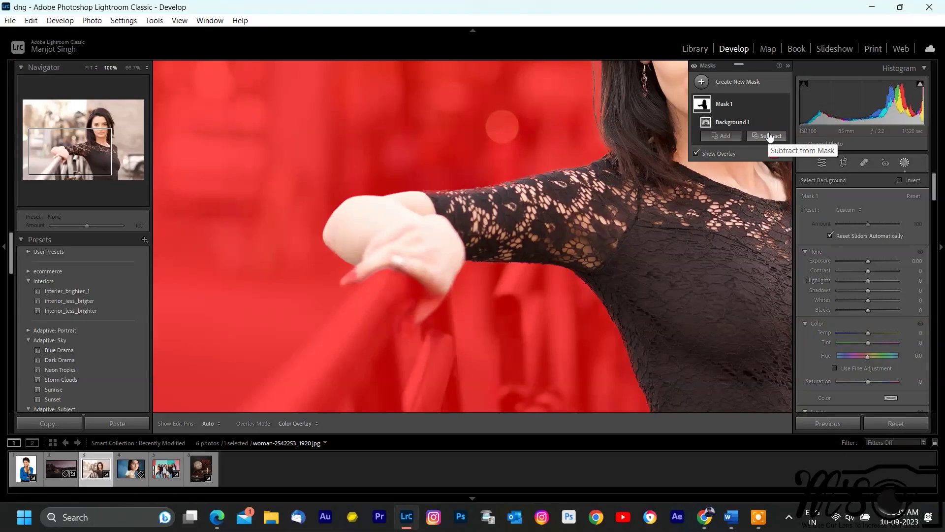
Subtract the wrongly selected fingers on the railing from the background mask with the Brush.
click(770, 136)
click(793, 280)
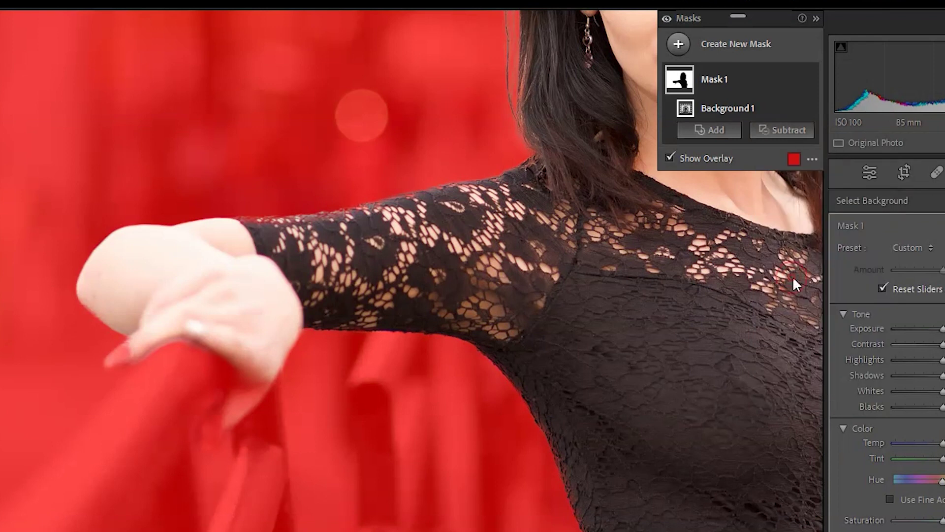
mouse_move(253, 382)
mouse_down()
mouse_move(218, 423)
mouse_move(229, 393)
mouse_move(221, 431)
mouse_up()
key(ctrl+equal)
mouse_move(300, 314)
mouse_down()
mouse_move(228, 371)
mouse_move(261, 321)
mouse_move(251, 306)
mouse_up()
key(alt)
key(alt)
mouse_move(81, 241)
mouse_down()
mouse_move(120, 213)
mouse_move(208, 238)
mouse_up()
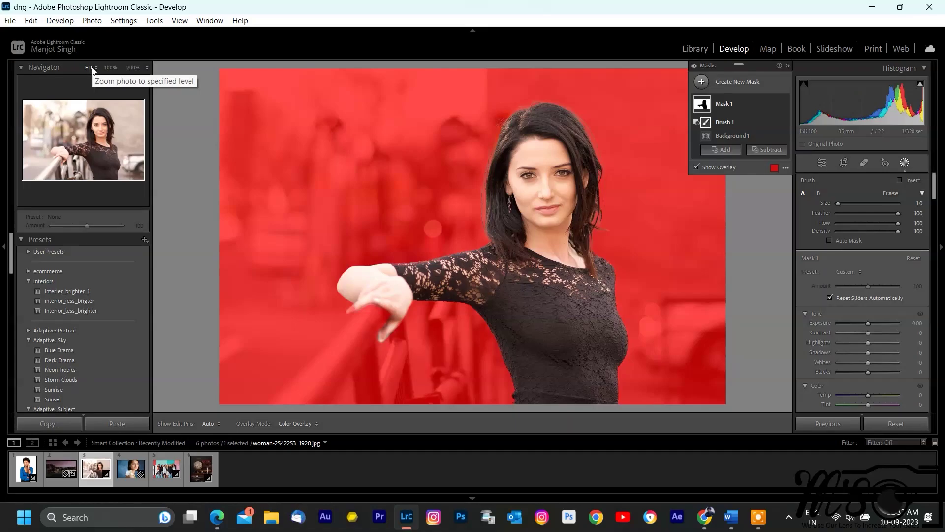
Toggle the subtracting brush component's visibility to compare the mask around the hand with and without it.
mouse_move(776, 122)
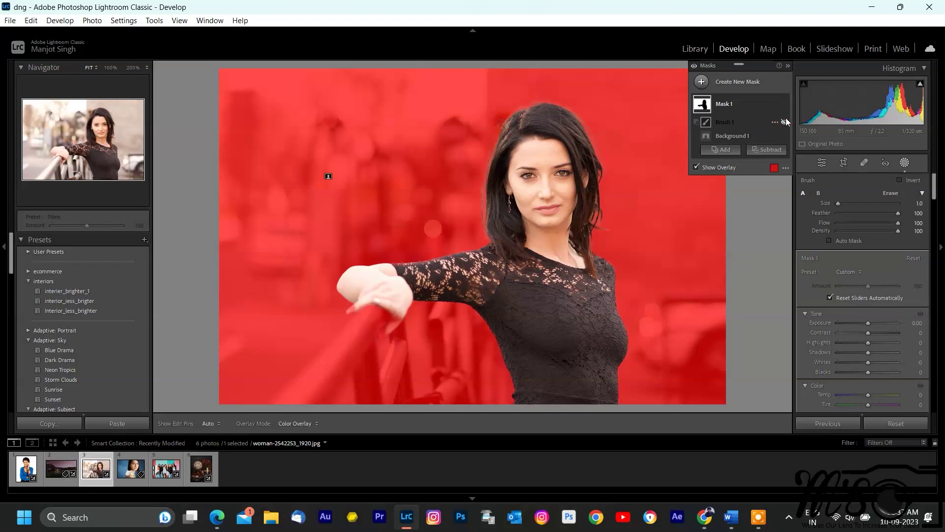
click(785, 122)
click(785, 122)
click(785, 122)
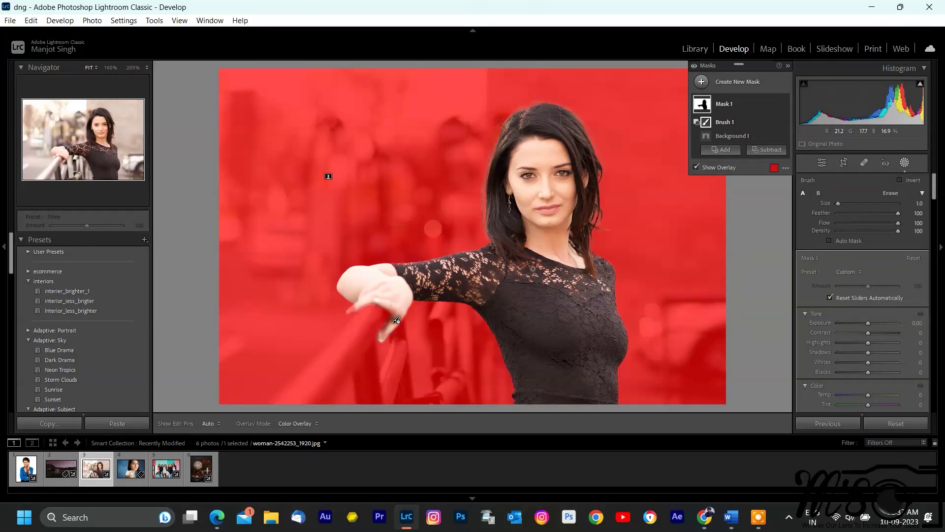
Hide the overlay and set the background mask's Highlights to −100, Exposure to −0.63 and Blacks to −32.
key(o)
click(733, 136)
drag(868, 280, 837, 292)
drag(764, 383, 783, 390)
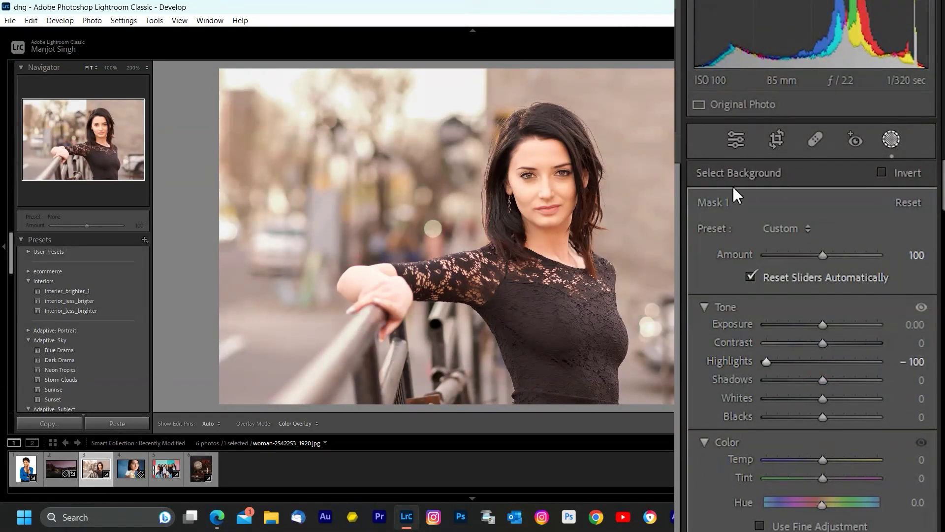
mouse_move(824, 323)
mouse_down()
mouse_move(740, 344)
mouse_move(811, 312)
mouse_move(813, 320)
mouse_up()
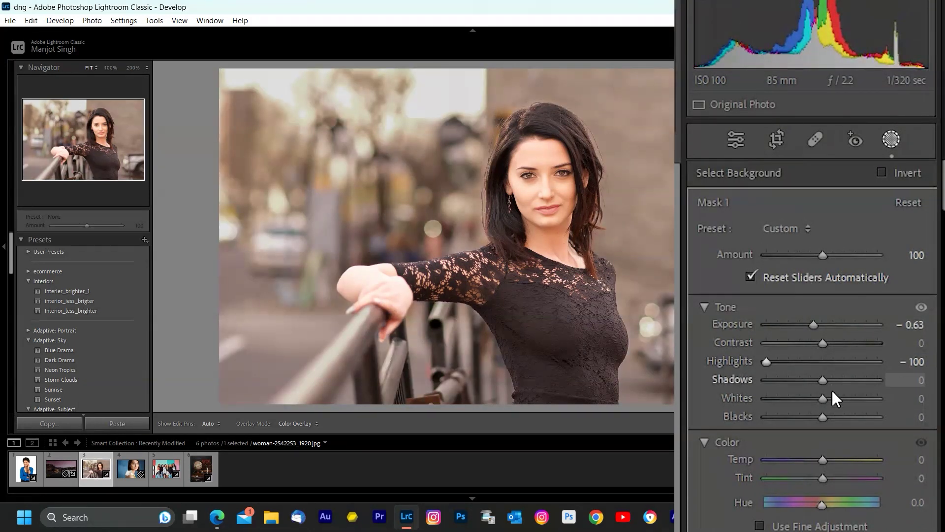
click(818, 369)
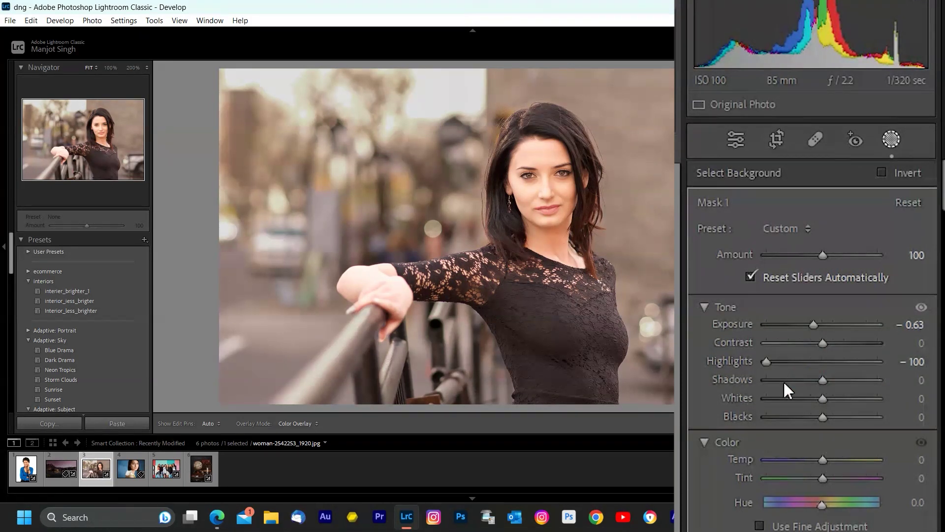
click(811, 408)
mouse_move(820, 418)
mouse_down()
mouse_move(798, 428)
mouse_move(803, 421)
mouse_up()
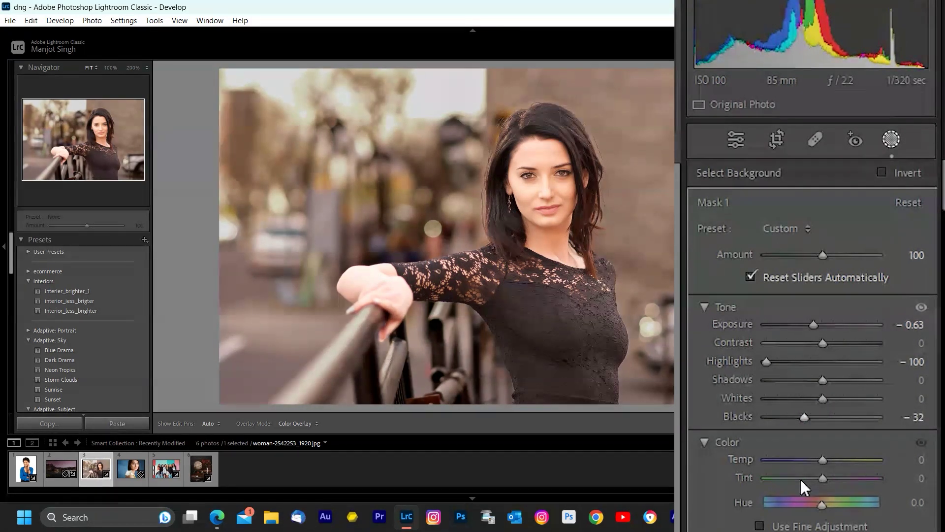
Try a Hue shift on the background mask, reset Hue to 0 and lower the Temp slightly.
mouse_move(820, 503)
mouse_down()
mouse_move(788, 503)
mouse_move(825, 510)
mouse_move(824, 520)
mouse_up()
click(897, 502)
text(0)
drag(825, 459, 811, 477)
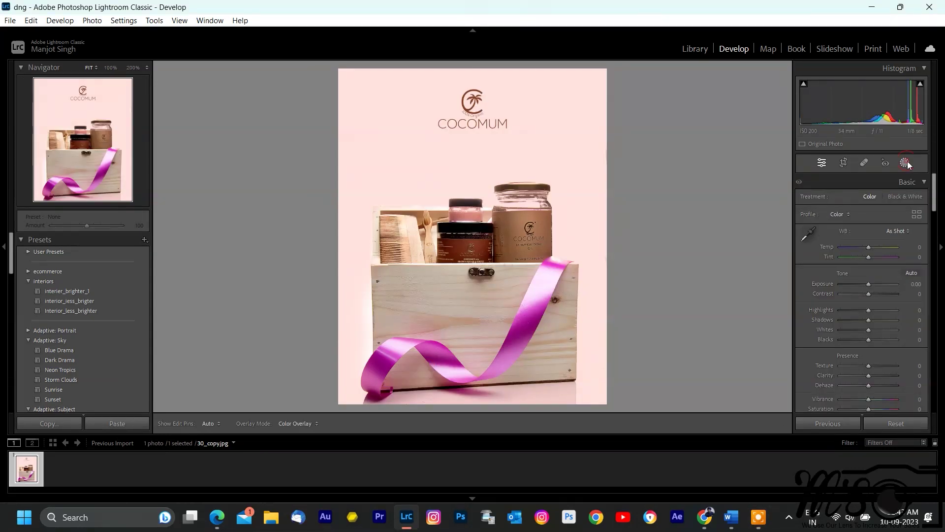
Create a background mask on the Cocomum gift box photo and set its Whites to 100.
click(905, 163)
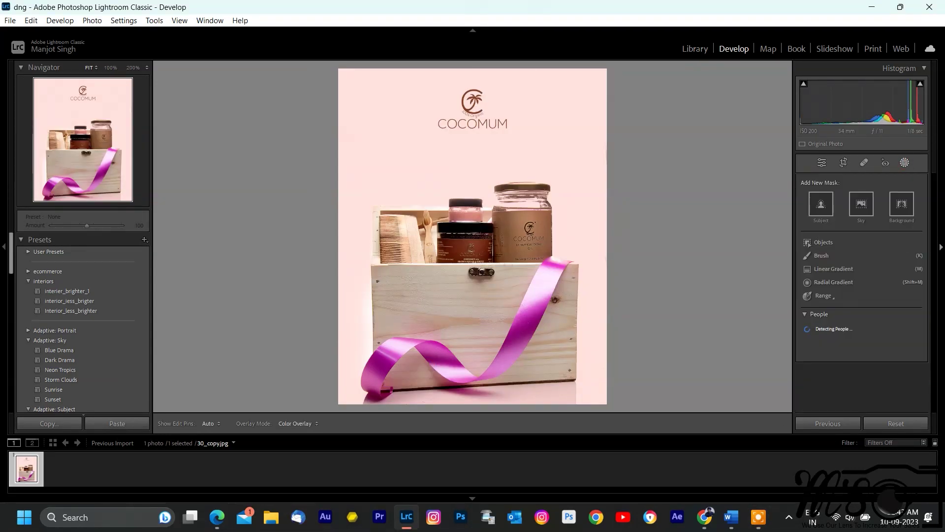
click(907, 214)
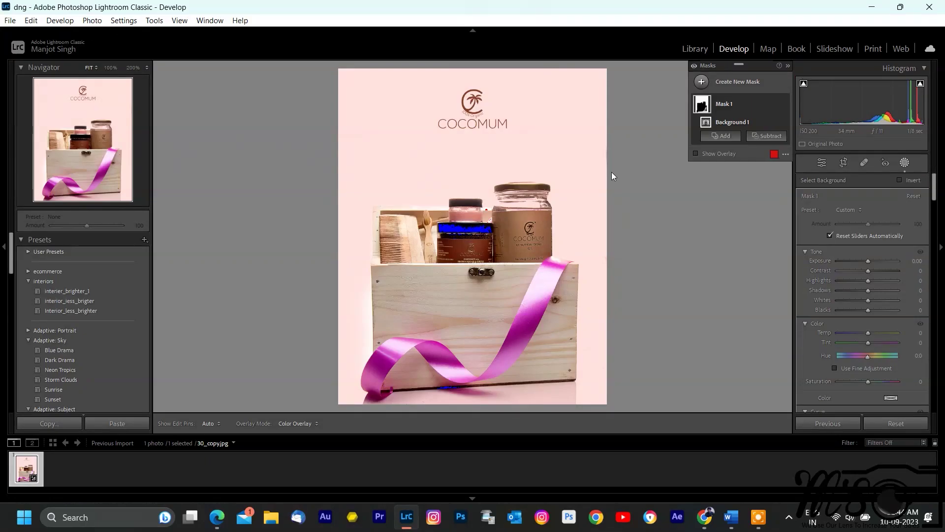
scroll(897, 295, down, 4)
scroll(896, 295, up, 4)
drag(868, 301, 909, 296)
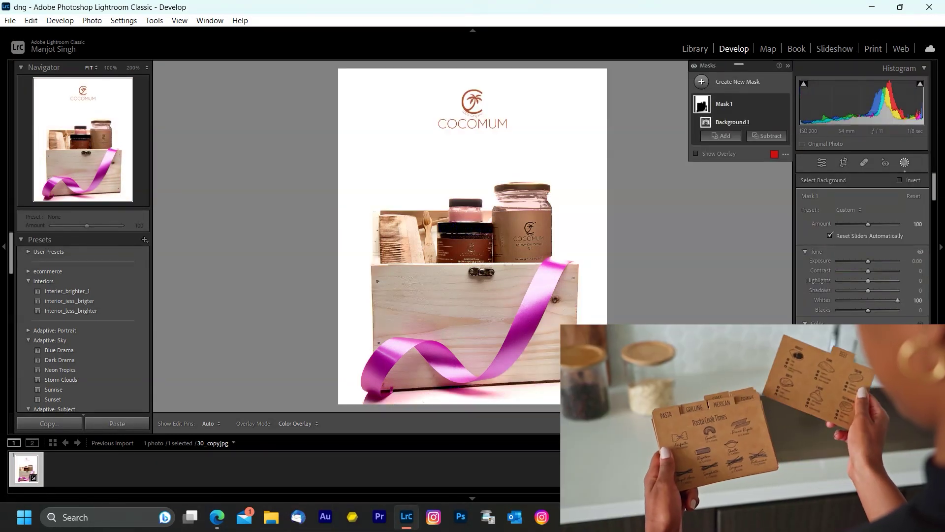
mouse_move(896, 300)
mouse_down()
mouse_move(907, 299)
mouse_move(892, 309)
mouse_move(901, 306)
mouse_up()
Leave masking and compare the gift box photo's before and after versions side by side.
click(905, 162)
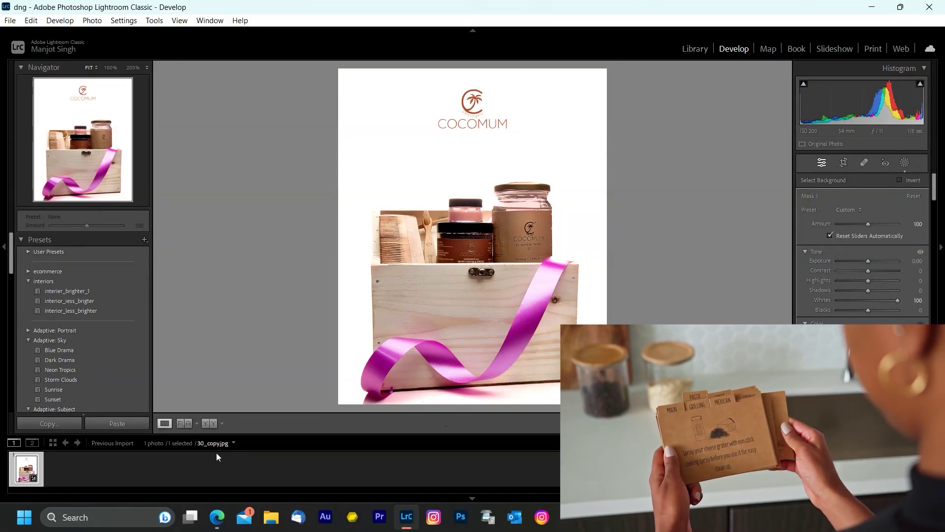
click(210, 424)
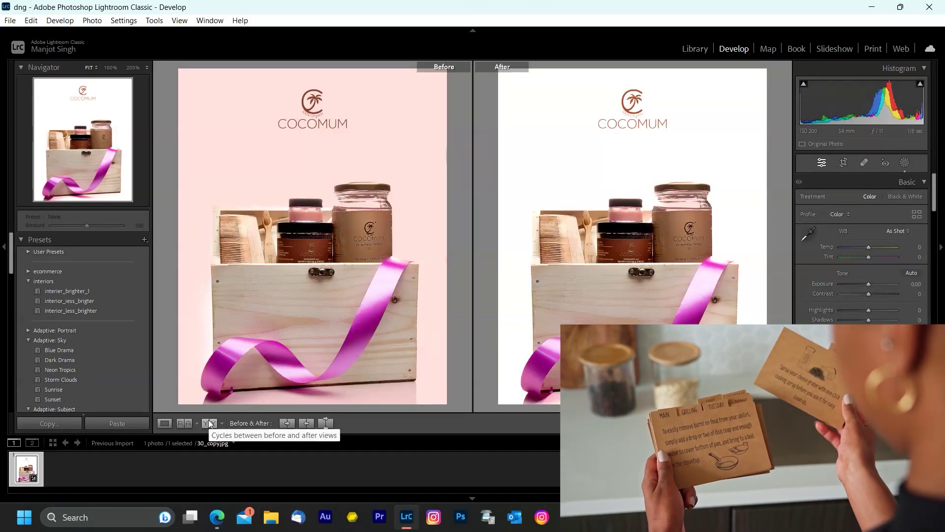